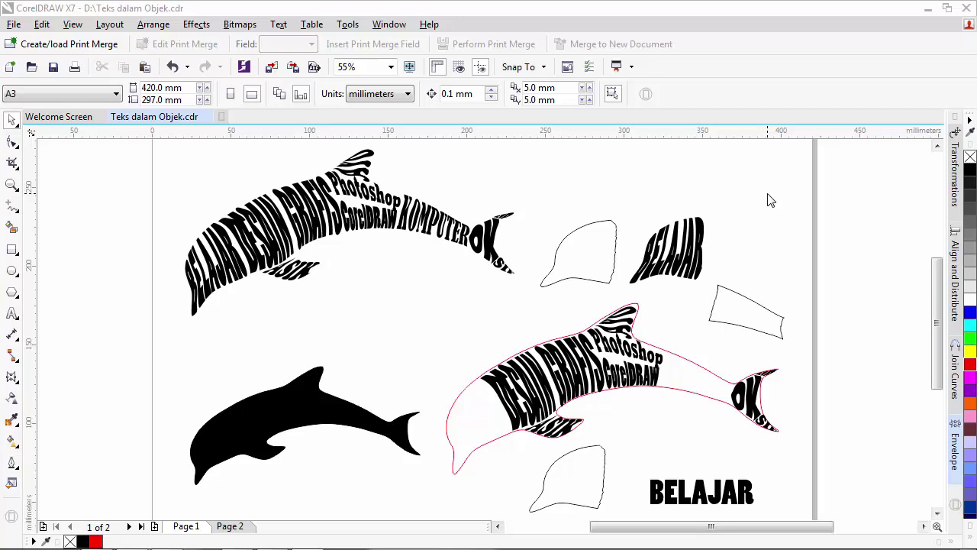
{"action": "left_click", "coordinate": [409, 67]}
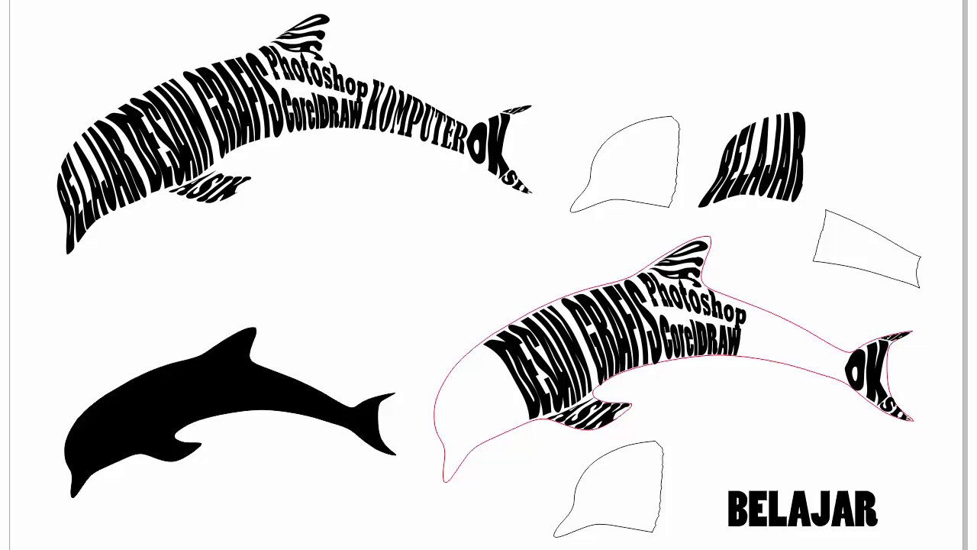
{"action": "key", "text": "Escape"}
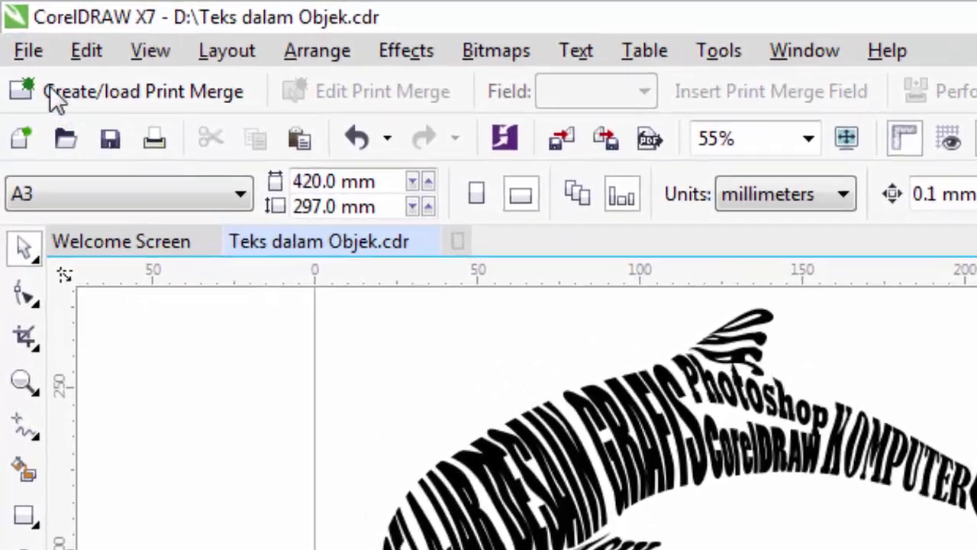
Create a new A4 document and set its page to landscape orientation, 297 by 210 mm.
{"action": "left_click", "coordinate": [29, 51]}
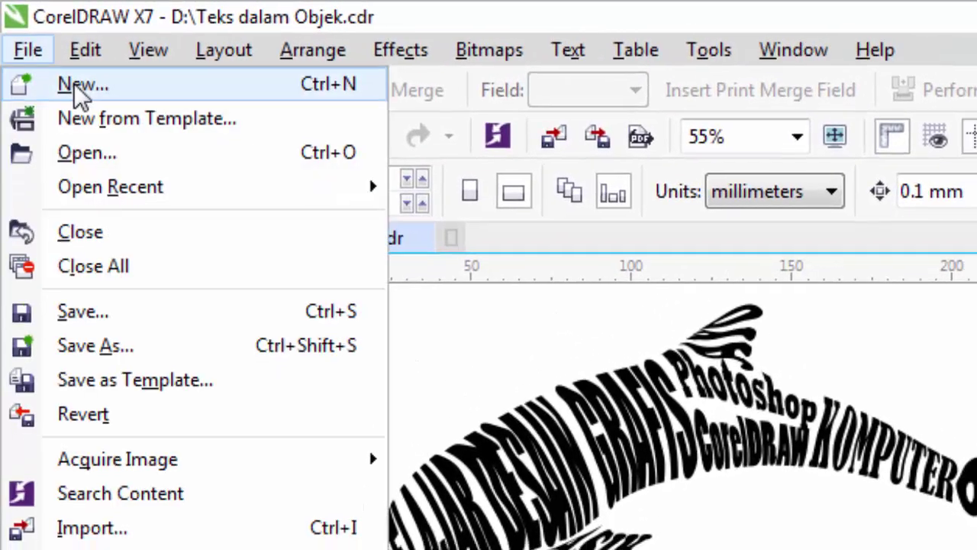
{"action": "left_click", "coordinate": [92, 82]}
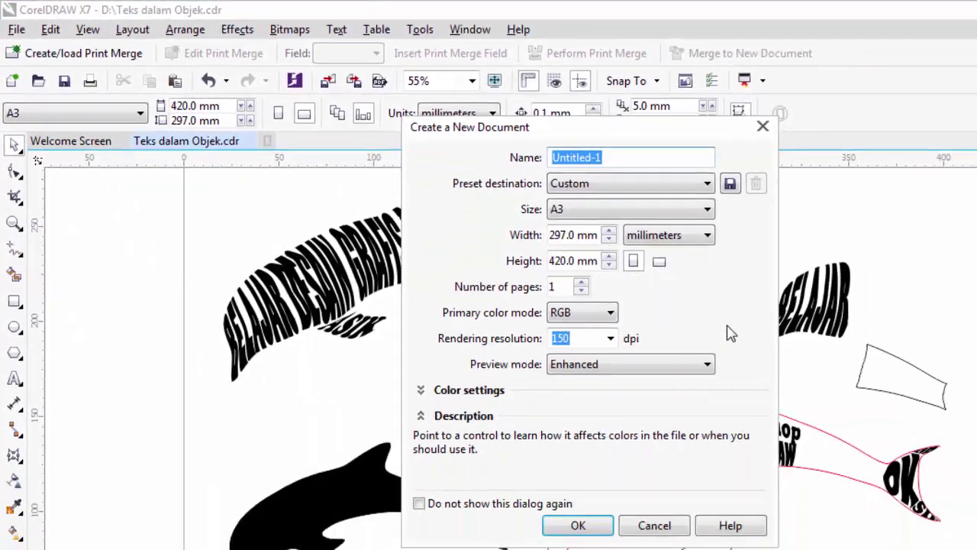
{"action": "left_click", "coordinate": [659, 261]}
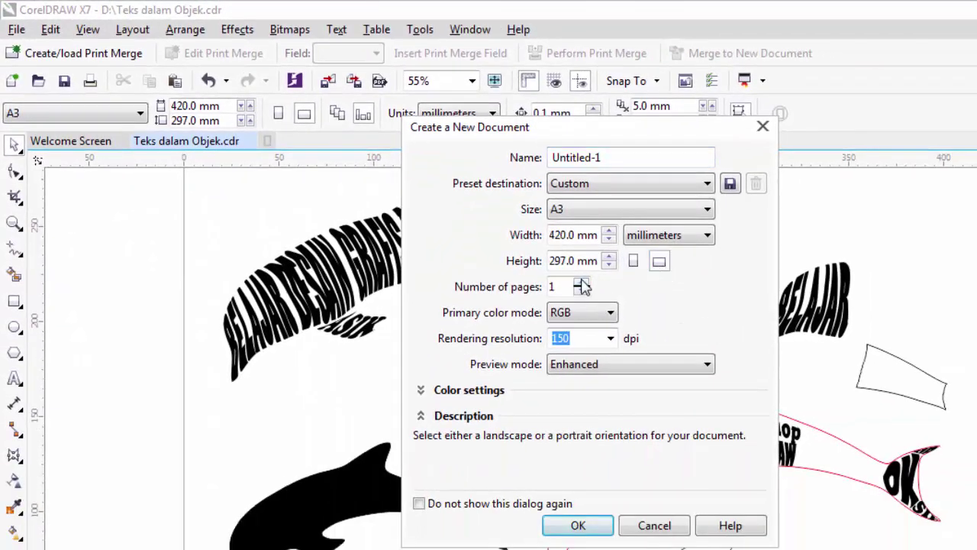
{"action": "left_click", "coordinate": [584, 209]}
{"action": "left_click", "coordinate": [732, 234]}
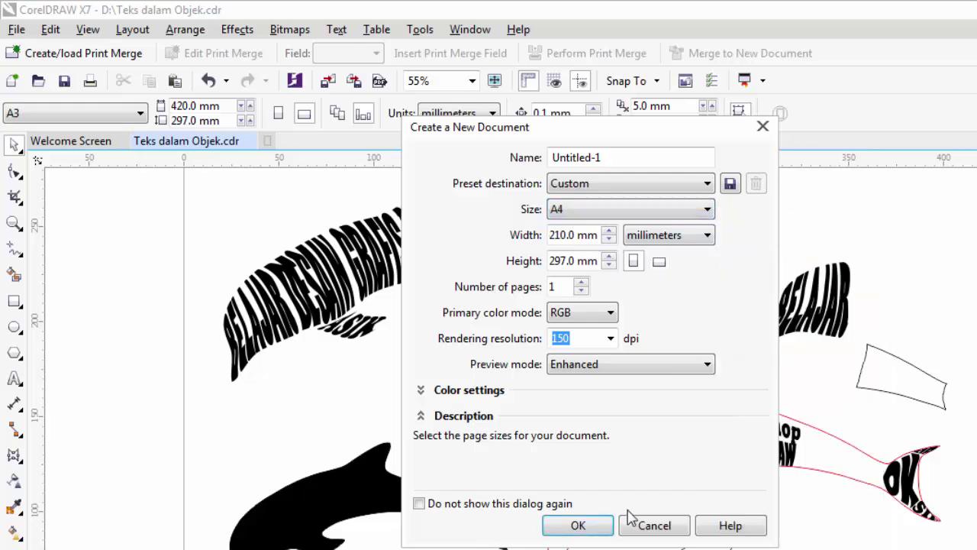
{"action": "left_click", "coordinate": [606, 524]}
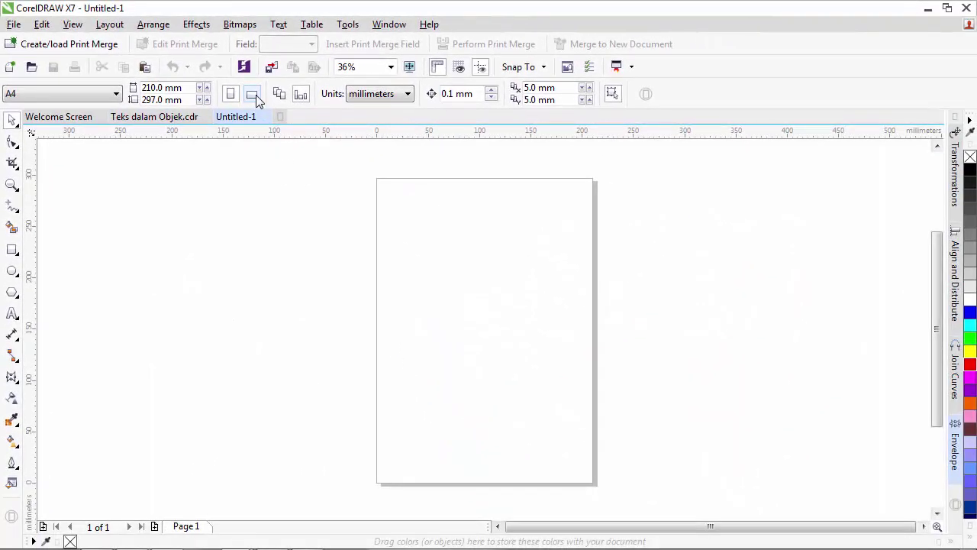
{"action": "left_click", "coordinate": [252, 94]}
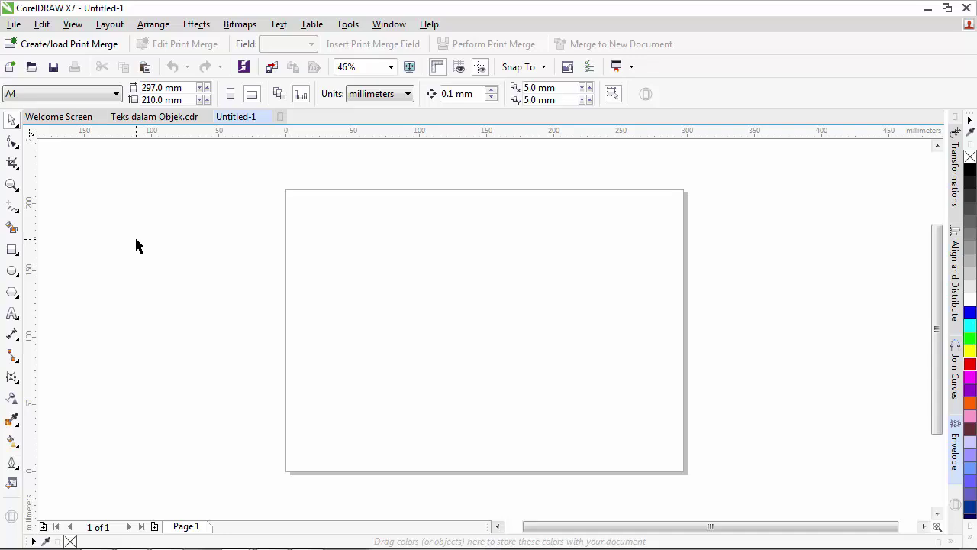
Import beast-285807_640.png and place the dolphin on the upper part of the page, about 125 mm wide.
{"action": "left_click", "coordinate": [13, 23]}
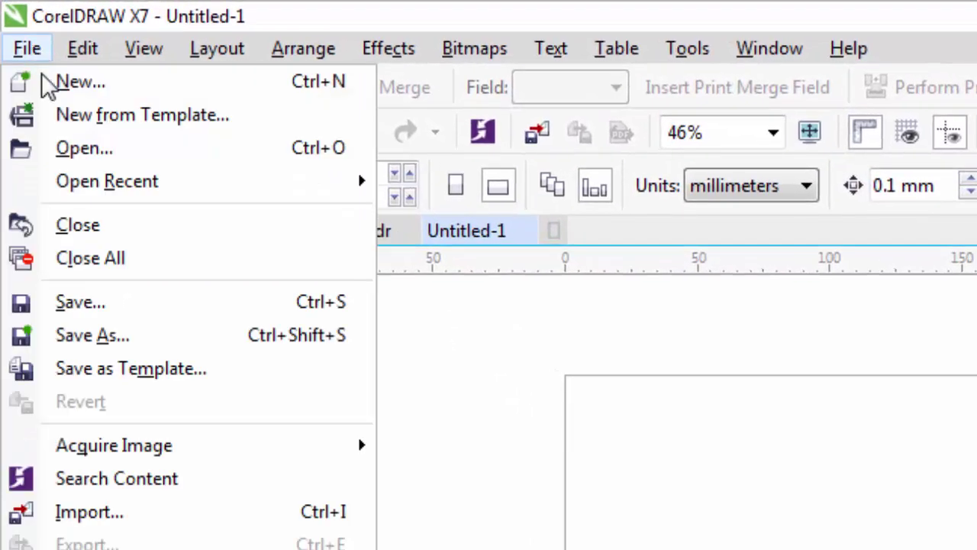
{"action": "left_click", "coordinate": [115, 511]}
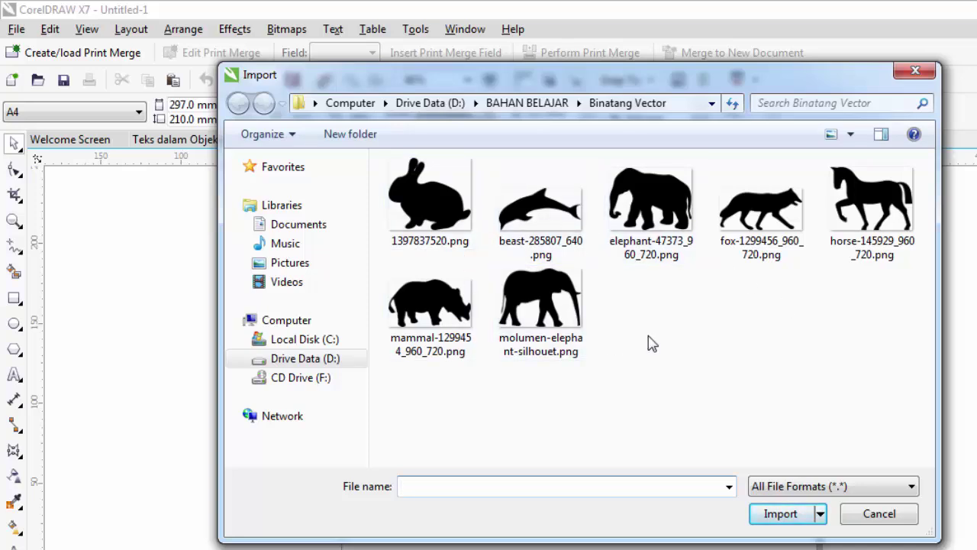
{"action": "left_click", "coordinate": [532, 233]}
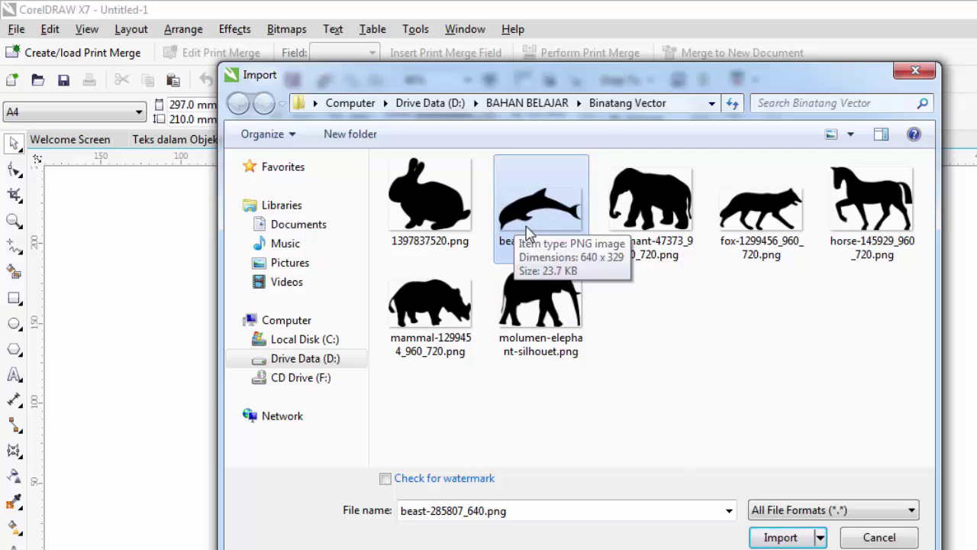
{"action": "left_click", "coordinate": [773, 534]}
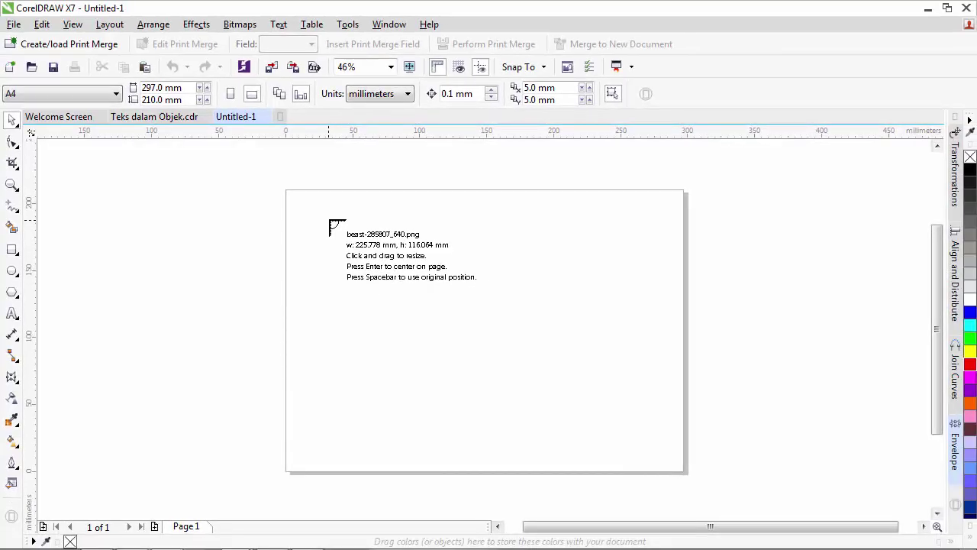
{"action": "left_click_drag", "start_coordinate": [329, 221], "coordinate": [501, 310]}
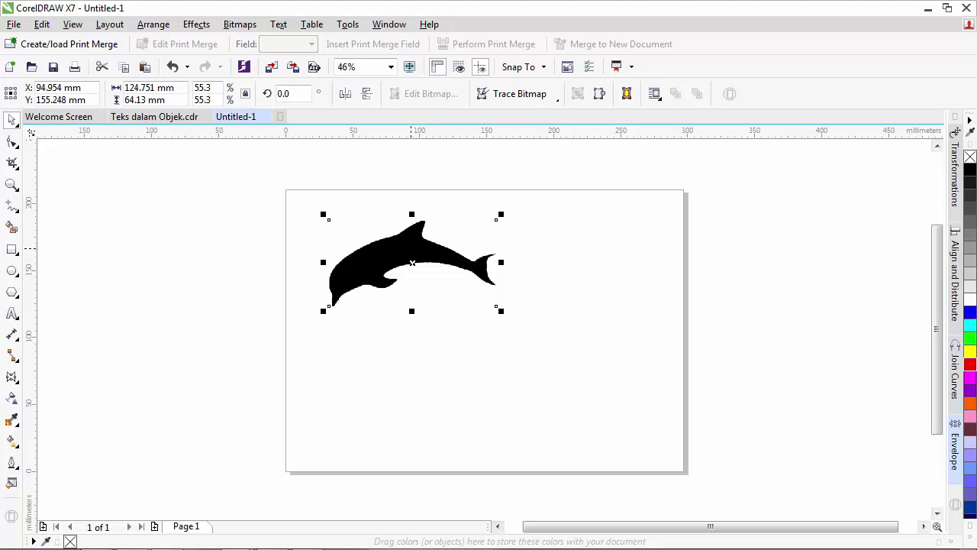
{"action": "mouse_move", "coordinate": [413, 263]}
{"action": "left_mouse_down"}
{"action": "mouse_move", "coordinate": [422, 265]}
{"action": "mouse_move", "coordinate": [412, 257]}
{"action": "left_mouse_up"}
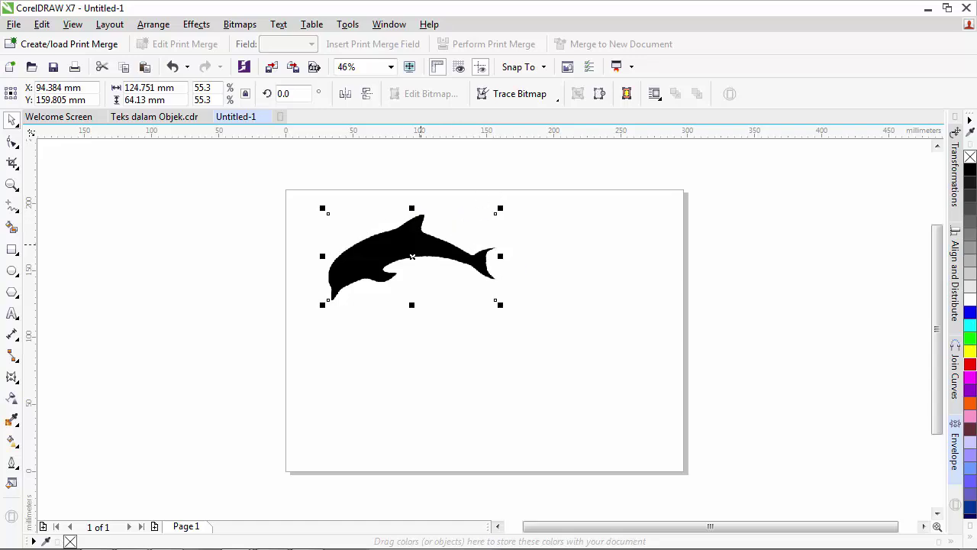
Convert the dolphin bitmap to a vector with Quick Trace, move the traced shape aside and delete the original bitmap.
{"action": "left_click", "coordinate": [516, 94]}
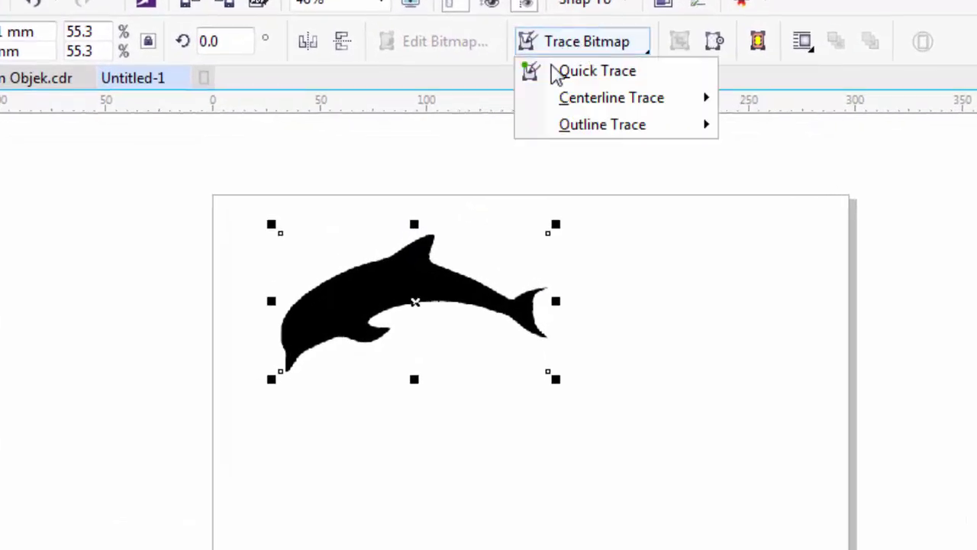
{"action": "left_click", "coordinate": [594, 73]}
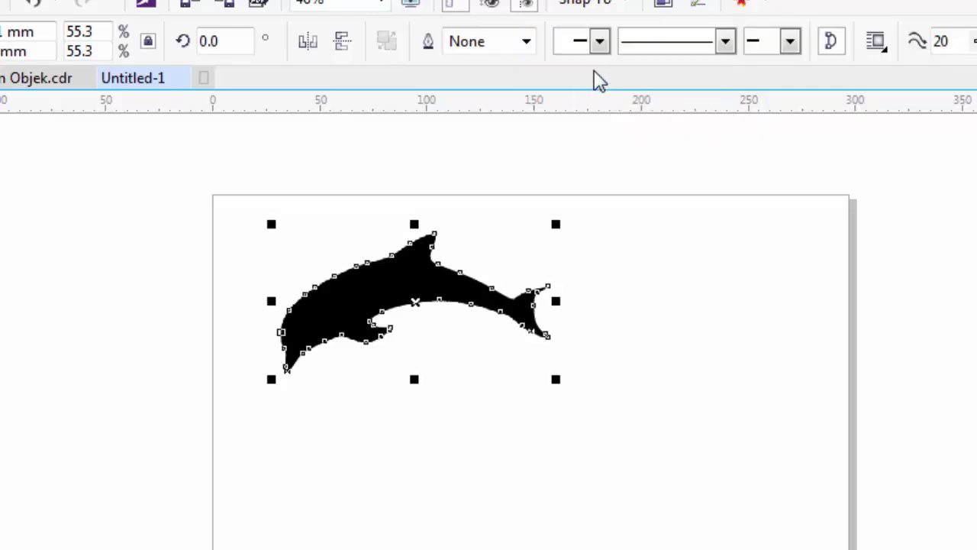
{"action": "left_click_drag", "start_coordinate": [416, 302], "coordinate": [686, 342]}
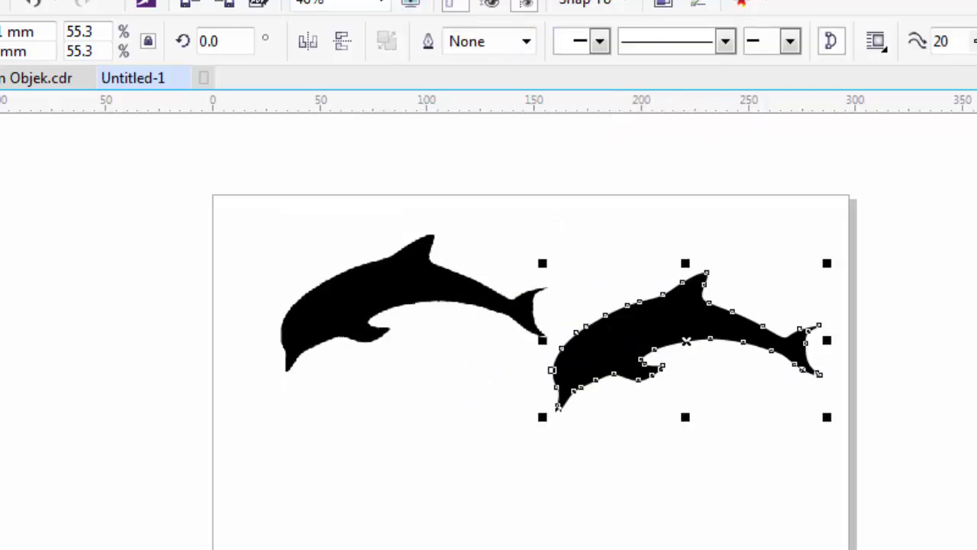
{"action": "left_click", "coordinate": [452, 309]}
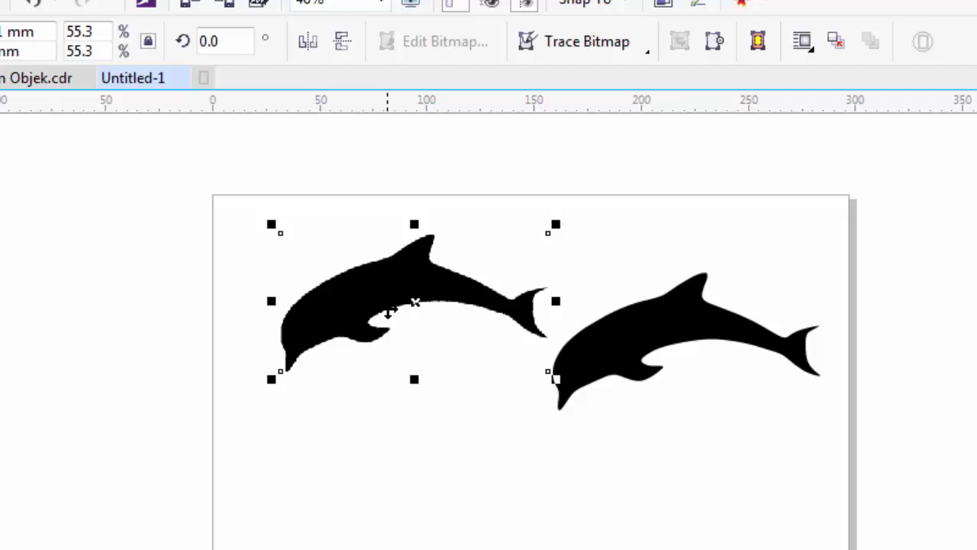
{"action": "key", "text": "Delete"}
Move the traced dolphin towards the page's left half, remove its fill and give it a black outline.
{"action": "left_click_drag", "start_coordinate": [618, 311], "coordinate": [415, 277]}
{"action": "key", "text": "F10"}
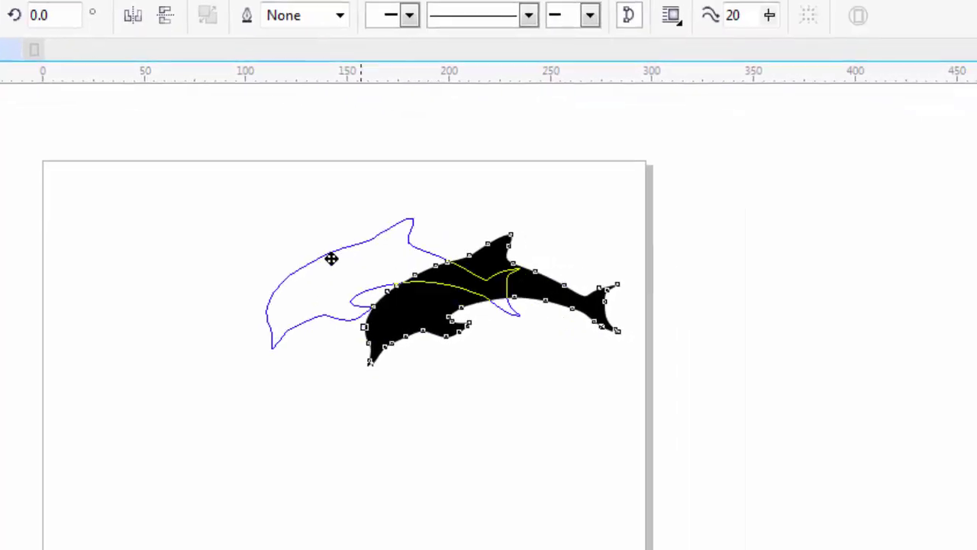
{"action": "left_click_drag", "start_coordinate": [206, 275], "coordinate": [188, 277]}
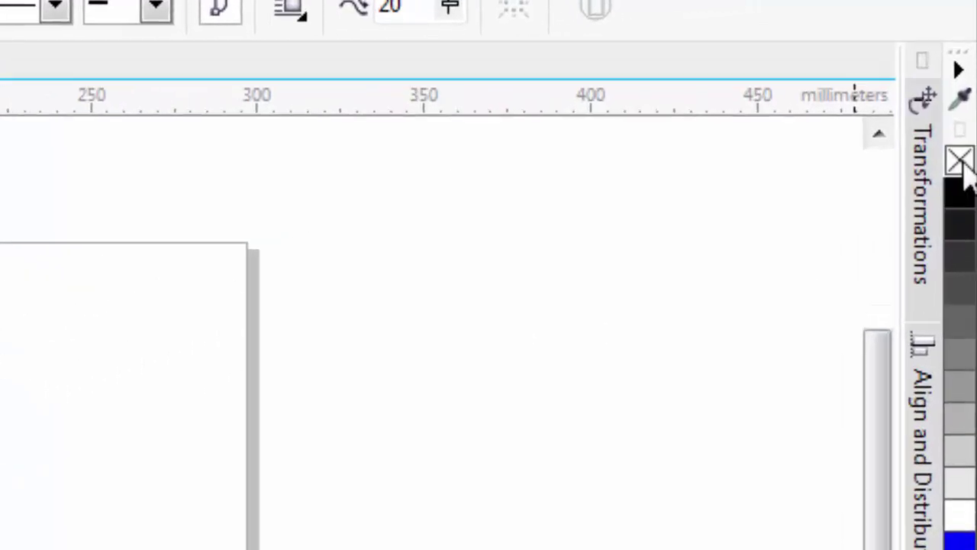
{"action": "right_click", "coordinate": [960, 208]}
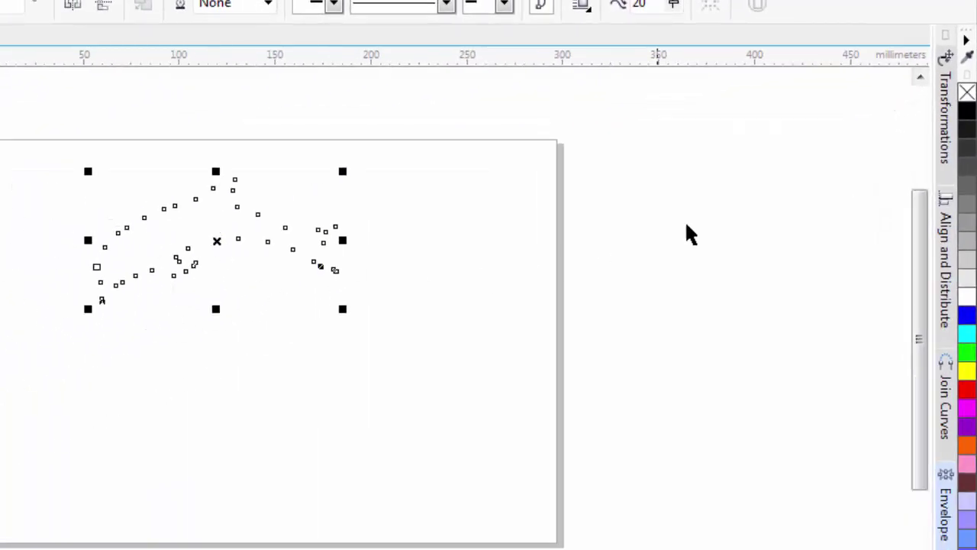
{"action": "right_click", "coordinate": [966, 113]}
{"action": "left_click", "coordinate": [408, 237]}
Enlarge the dolphin outline to about 164 mm wide and reposition it in the upper part of the page.
{"action": "left_click_drag", "start_coordinate": [251, 238], "coordinate": [196, 218]}
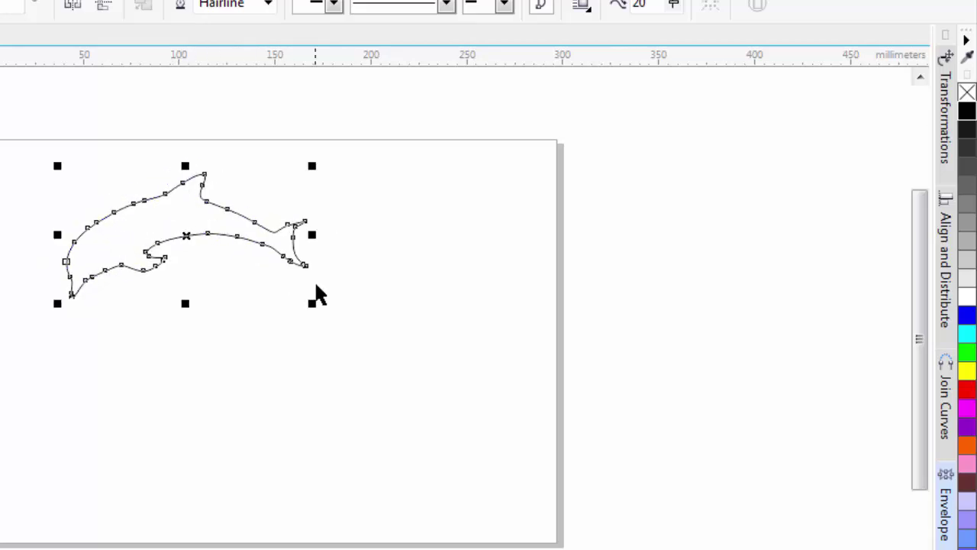
{"action": "left_click_drag", "start_coordinate": [315, 304], "coordinate": [391, 358]}
{"action": "mouse_move", "coordinate": [244, 242]}
{"action": "left_mouse_down"}
{"action": "mouse_move", "coordinate": [281, 247]}
{"action": "mouse_move", "coordinate": [262, 227]}
{"action": "mouse_move", "coordinate": [282, 216]}
{"action": "mouse_move", "coordinate": [240, 224]}
{"action": "mouse_move", "coordinate": [233, 242]}
{"action": "left_mouse_up"}
{"action": "left_click", "coordinate": [206, 248]}
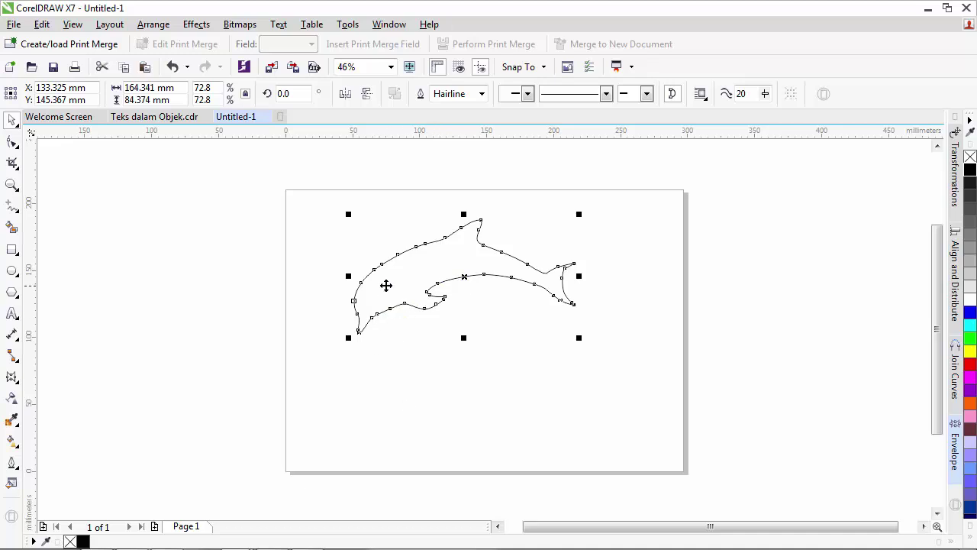
{"action": "left_click_drag", "start_coordinate": [473, 266], "coordinate": [467, 250]}
Copy the complete text-filled dolphin from Teks dalam Objek.cdr into Untitled-1 and arrange it to the right of the dolphin outline.
{"action": "left_click", "coordinate": [148, 117]}
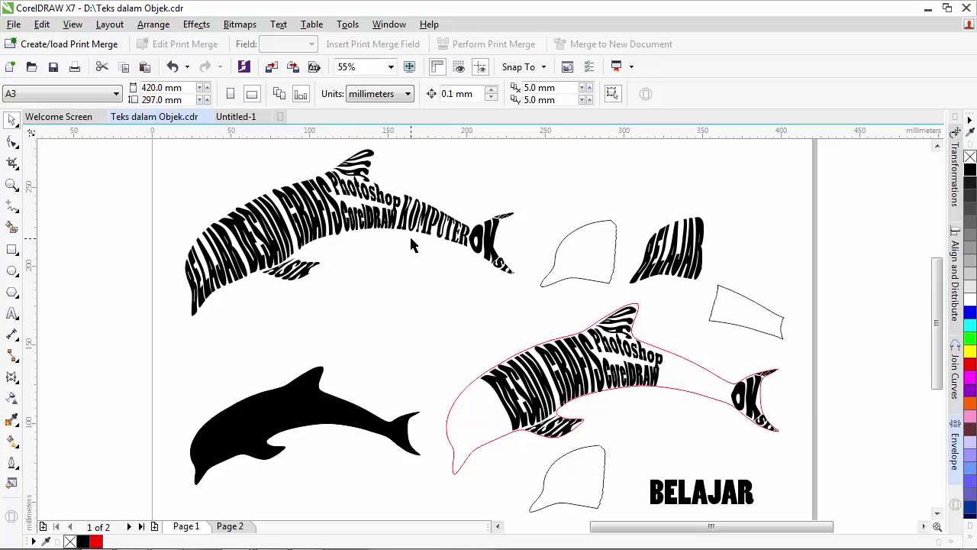
{"action": "left_click", "coordinate": [937, 146]}
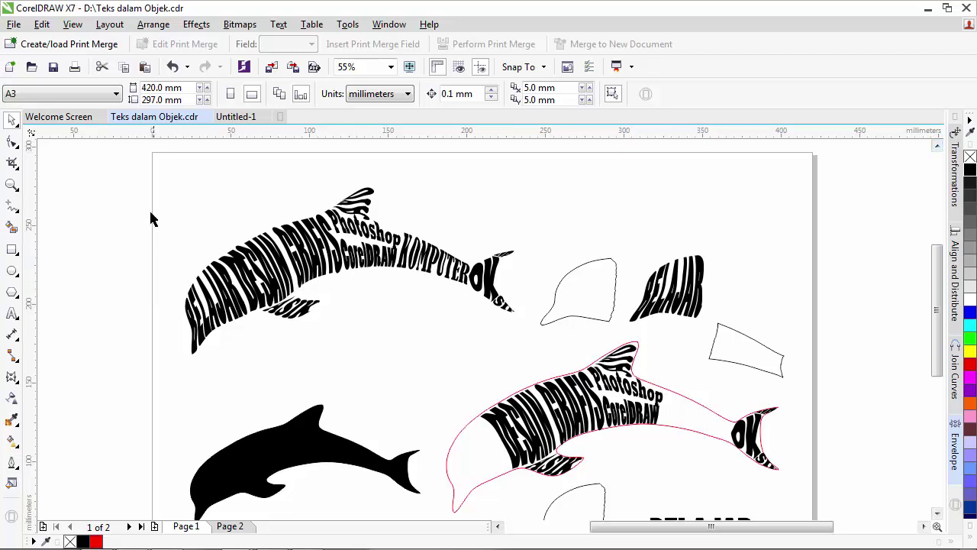
{"action": "left_click_drag", "start_coordinate": [129, 164], "coordinate": [527, 360]}
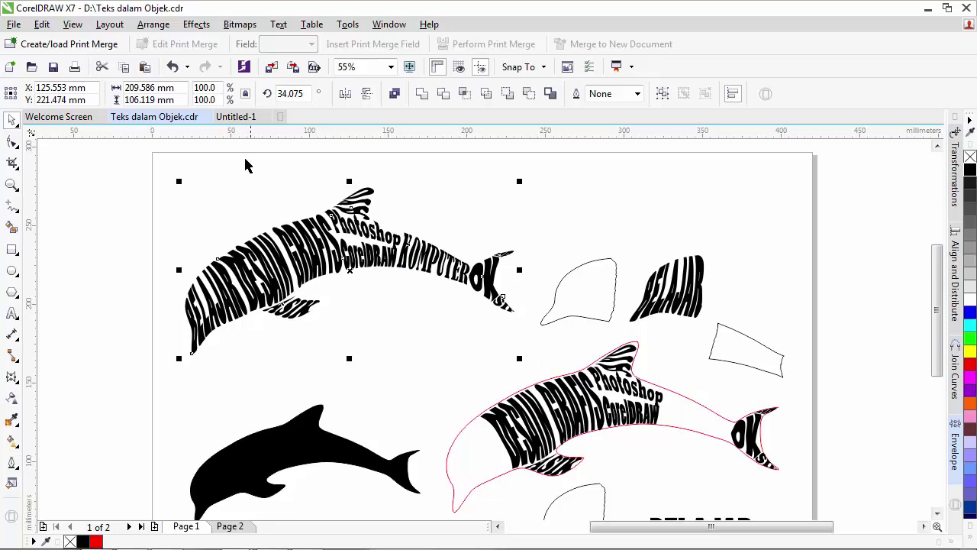
{"action": "key", "text": "ctrl+c"}
{"action": "left_click", "coordinate": [235, 116]}
{"action": "key", "text": "ctrl+v"}
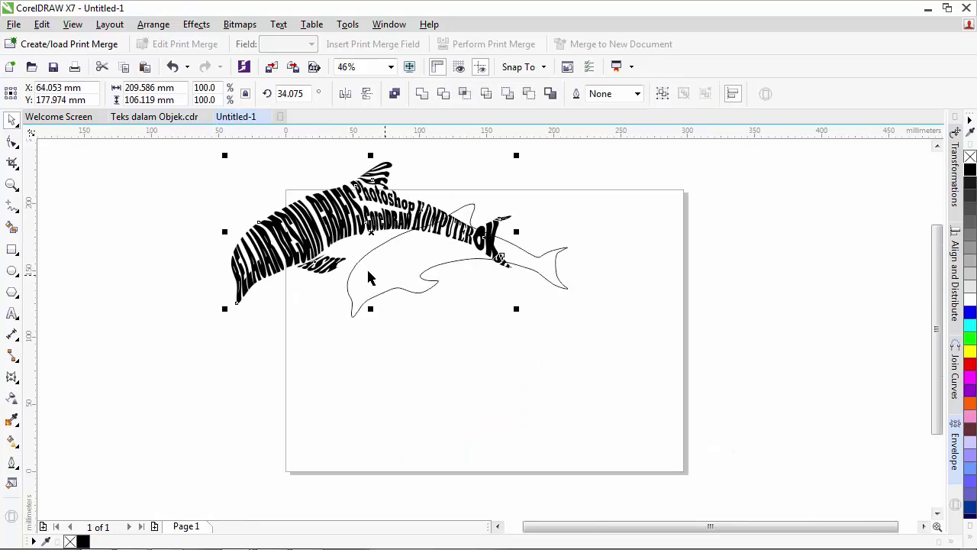
{"action": "left_click_drag", "start_coordinate": [393, 229], "coordinate": [782, 226]}
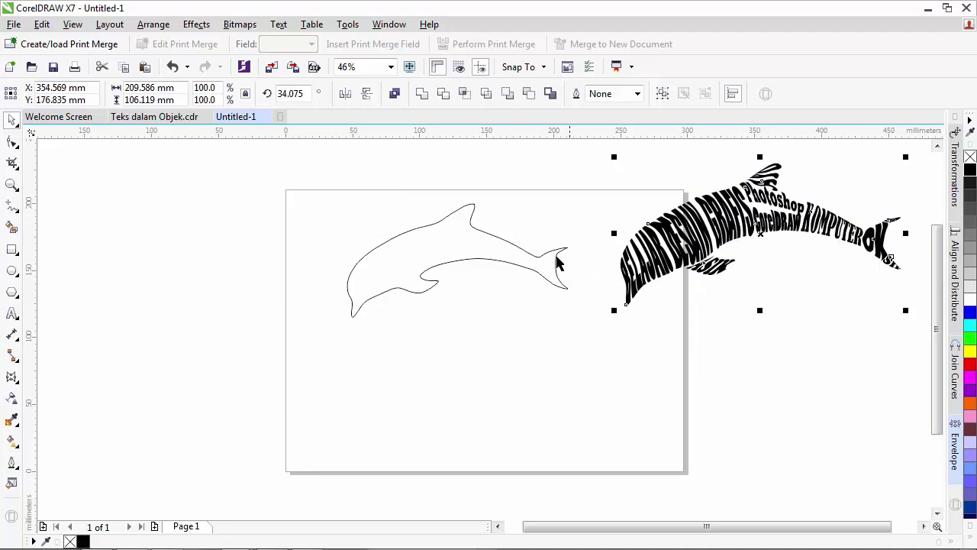
{"action": "left_click_drag", "start_coordinate": [504, 255], "coordinate": [476, 249]}
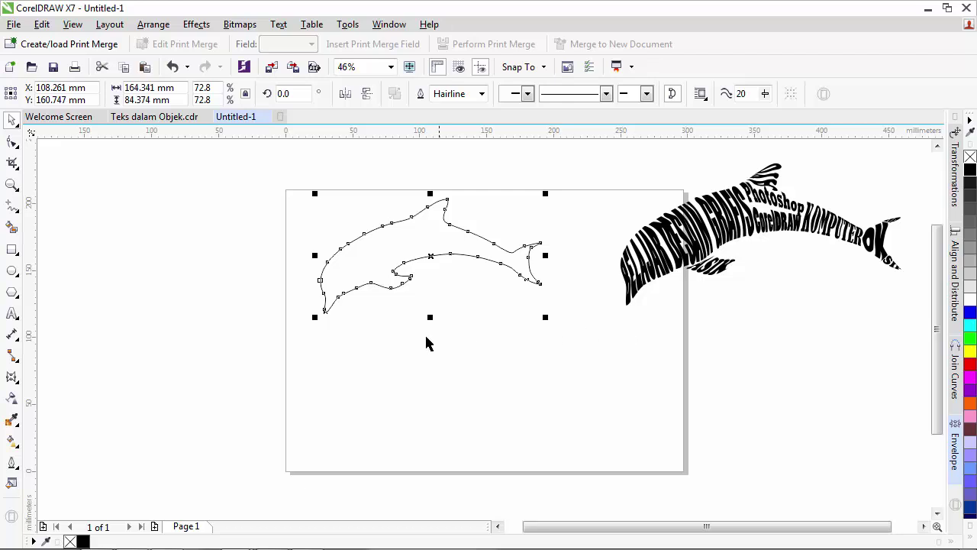
{"action": "left_click", "coordinate": [451, 338]}
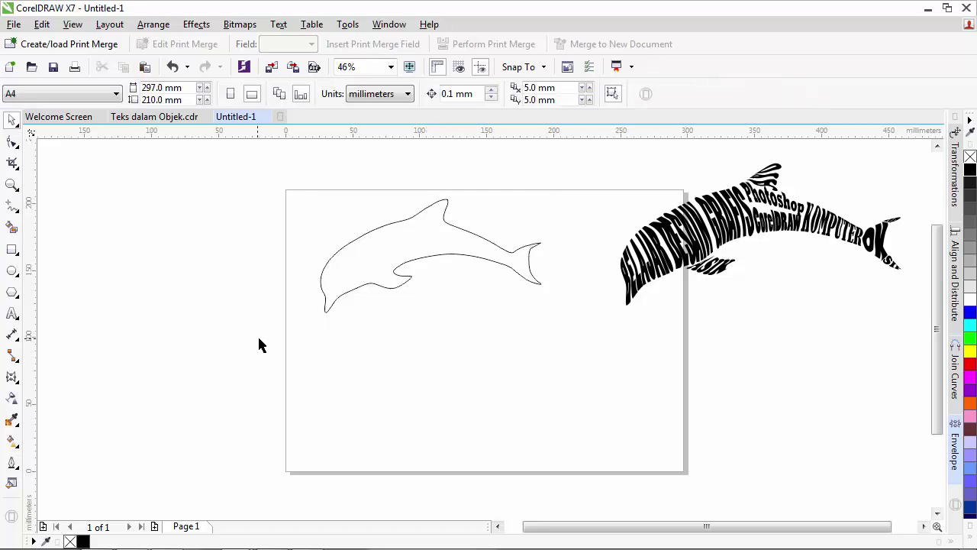
Add the artistic text "BELAJAR" on the page below the dolphin outline.
{"action": "left_click", "coordinate": [12, 314]}
{"action": "left_click", "coordinate": [334, 369]}
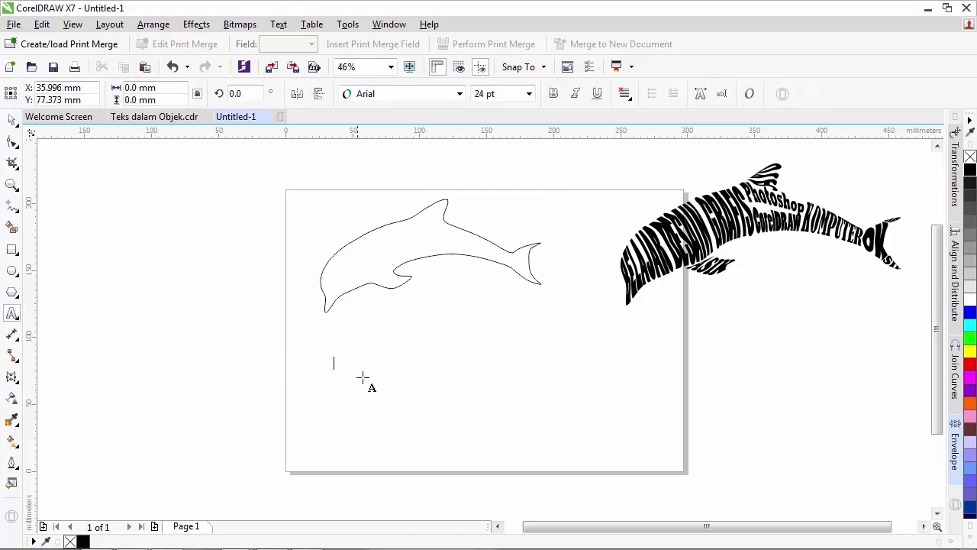
{"action": "type", "text": "BELAJAR"}
{"action": "left_click", "coordinate": [12, 120]}
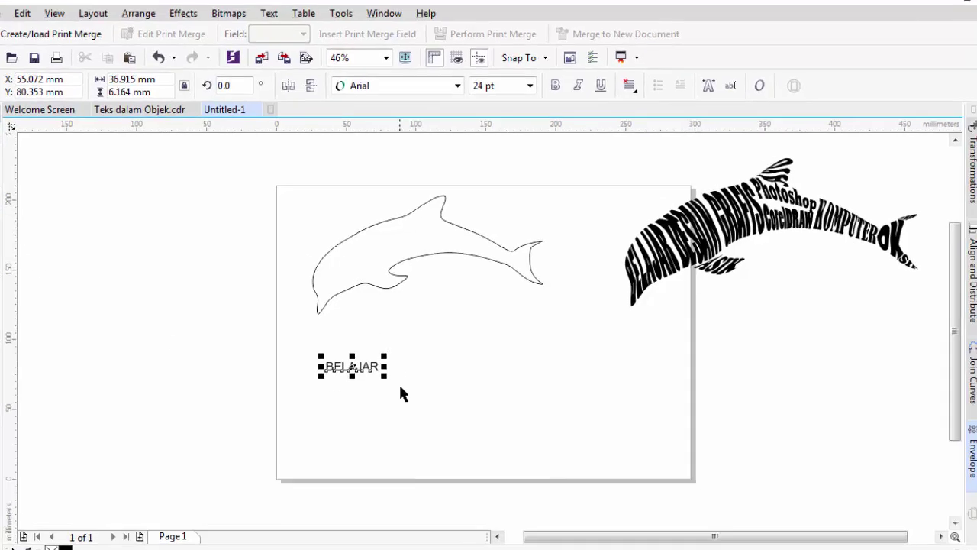
Enlarge the BELAJAR text to about 38 pt and set its font to Poplar Std.
{"action": "left_click_drag", "start_coordinate": [384, 377], "coordinate": [420, 386]}
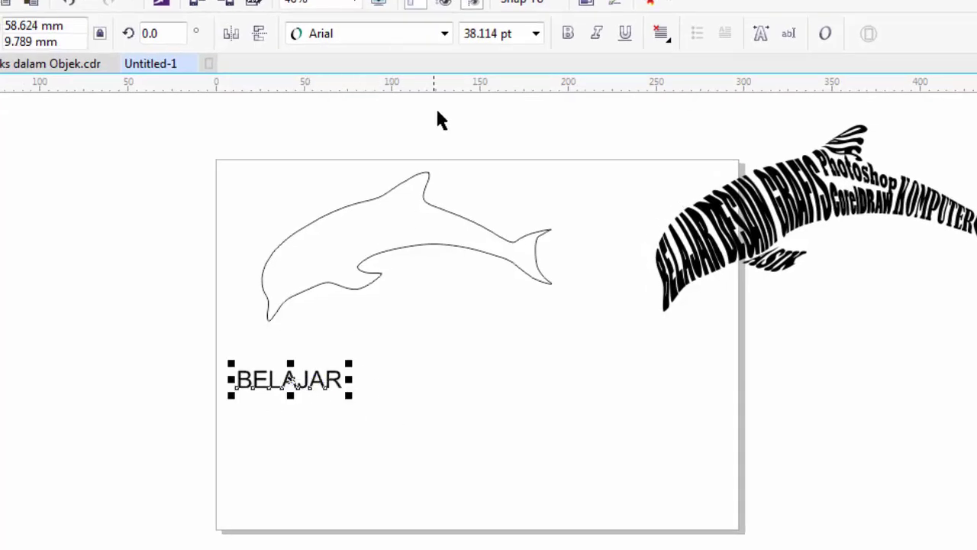
{"action": "left_click", "coordinate": [445, 35]}
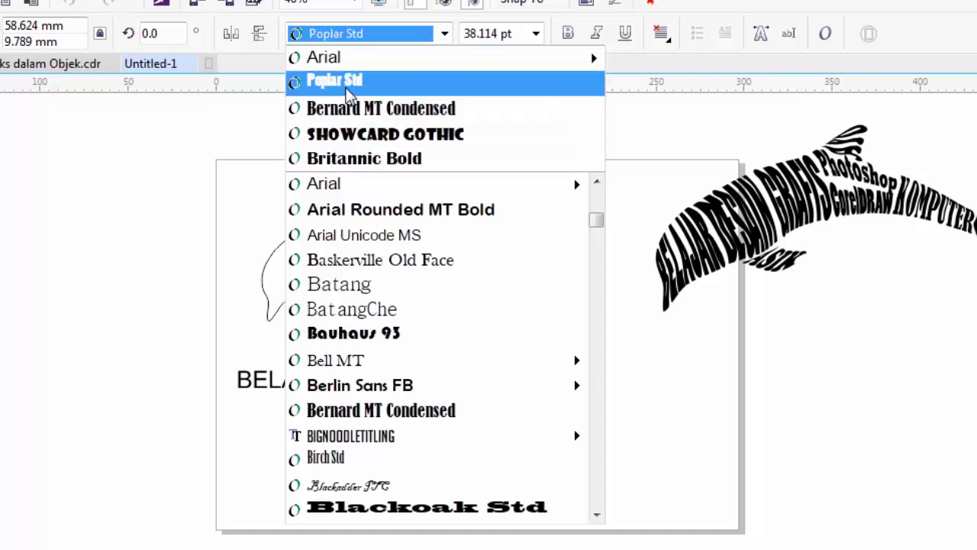
{"action": "left_click", "coordinate": [345, 82]}
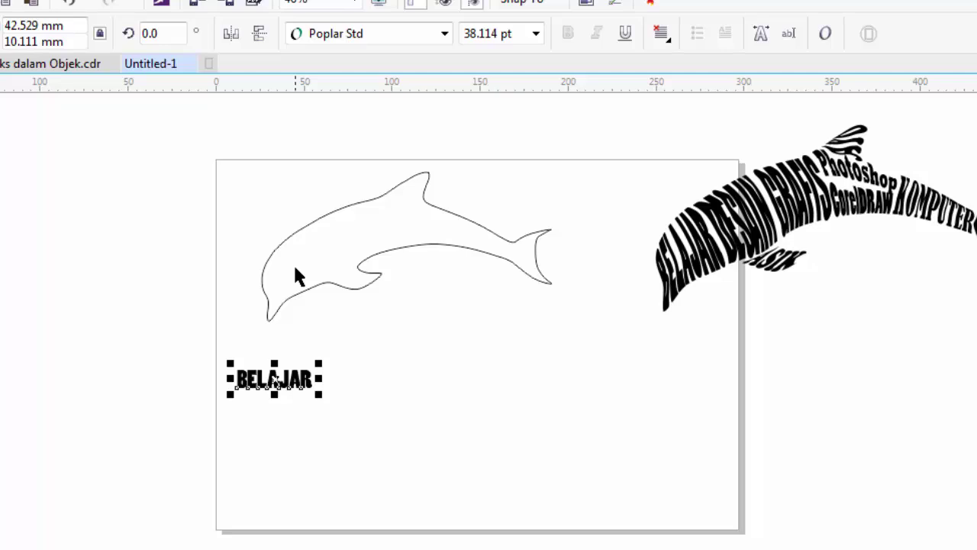
Draw a closed freehand curve about 42 mm wide and 48 mm high around the dolphin's head with the Freehand tool.
{"action": "scroll", "coordinate": [295, 271], "scroll_direction": "up", "scroll_amount": 3}
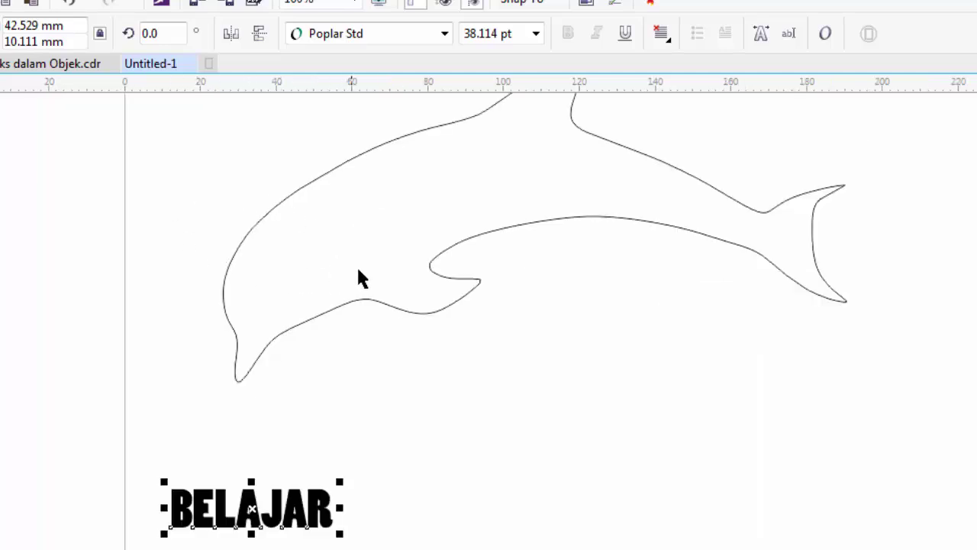
{"action": "left_click", "coordinate": [390, 228]}
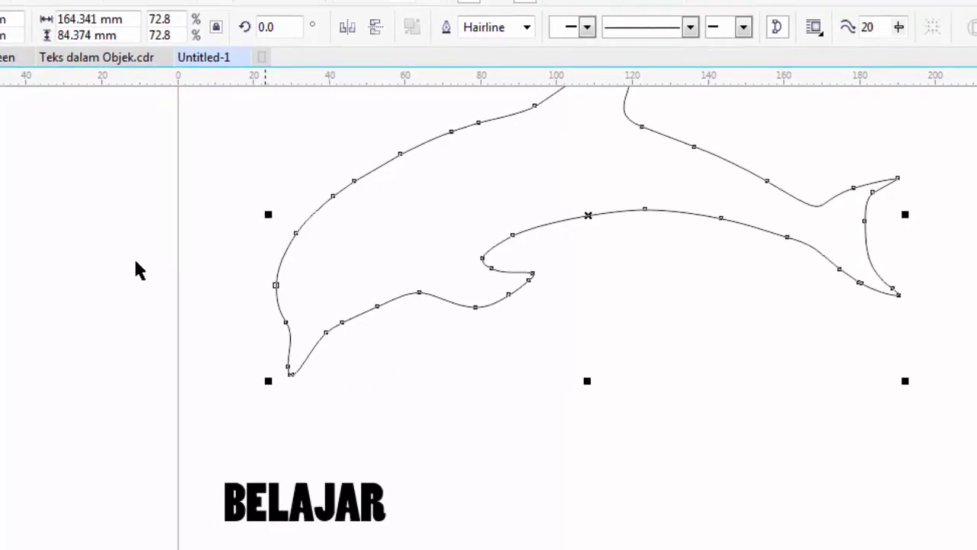
{"action": "left_click", "coordinate": [82, 277]}
{"action": "left_click", "coordinate": [18, 164]}
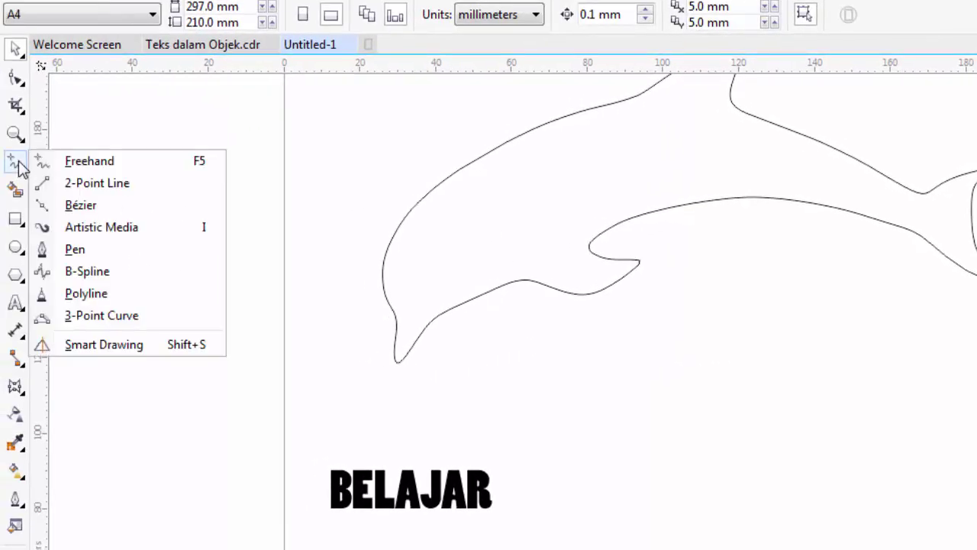
{"action": "left_click", "coordinate": [89, 161]}
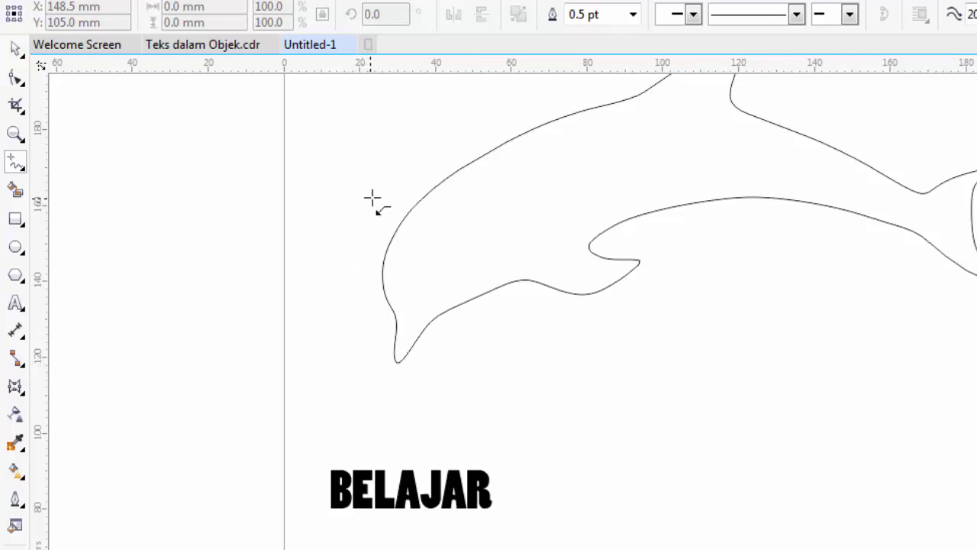
{"action": "mouse_move", "coordinate": [367, 197]}
{"action": "left_mouse_down"}
{"action": "mouse_move", "coordinate": [411, 193]}
{"action": "mouse_move", "coordinate": [441, 210]}
{"action": "mouse_move", "coordinate": [506, 288]}
{"action": "mouse_move", "coordinate": [503, 311]}
{"action": "mouse_move", "coordinate": [467, 352]}
{"action": "mouse_move", "coordinate": [406, 375]}
{"action": "mouse_move", "coordinate": [379, 372]}
{"action": "mouse_move", "coordinate": [354, 334]}
{"action": "mouse_move", "coordinate": [347, 237]}
{"action": "mouse_move", "coordinate": [368, 197]}
{"action": "left_mouse_up"}
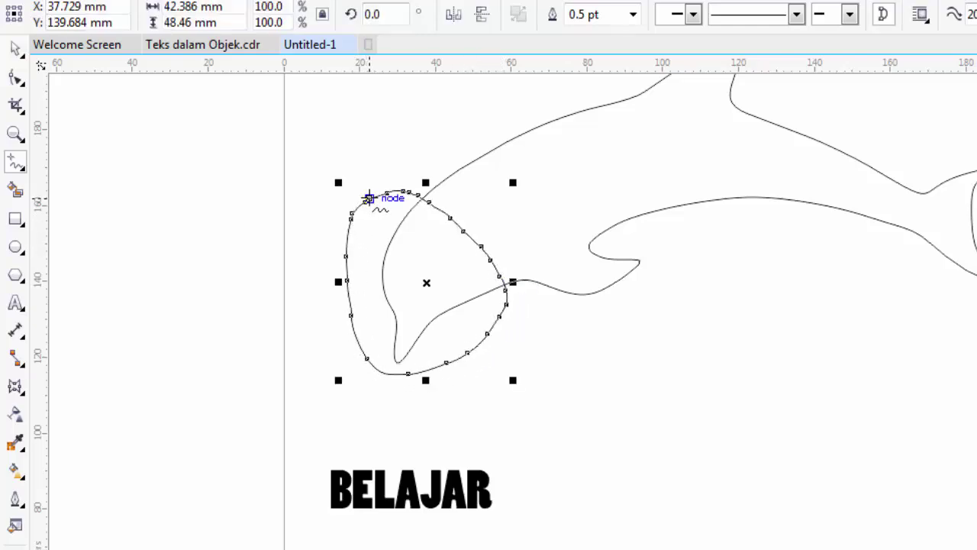
{"action": "left_click", "coordinate": [15, 50]}
{"action": "left_click", "coordinate": [665, 412]}
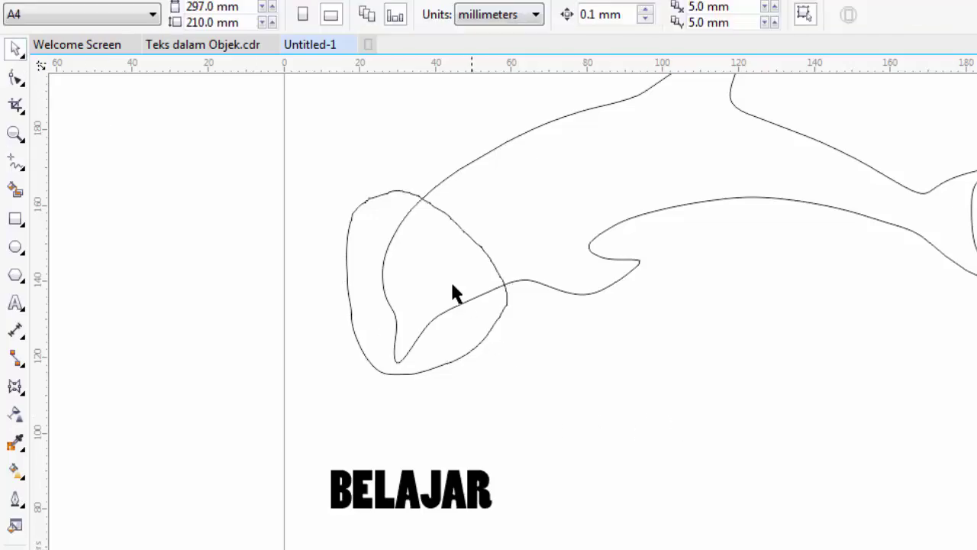
Intersect the freehand curve with the dolphin outline to create a separate head-shaped piece.
{"action": "left_click", "coordinate": [374, 222]}
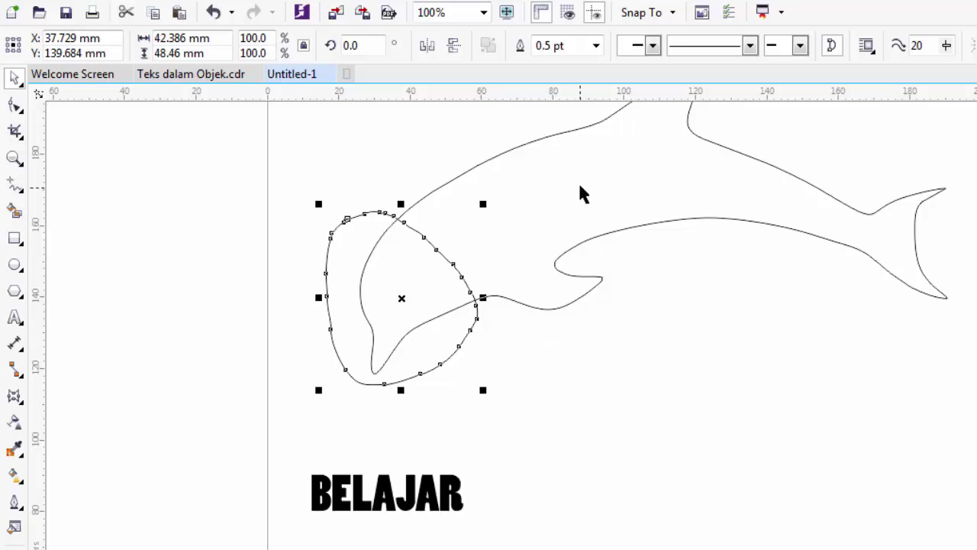
{"action": "left_click", "coordinate": [580, 191], "text": "shift"}
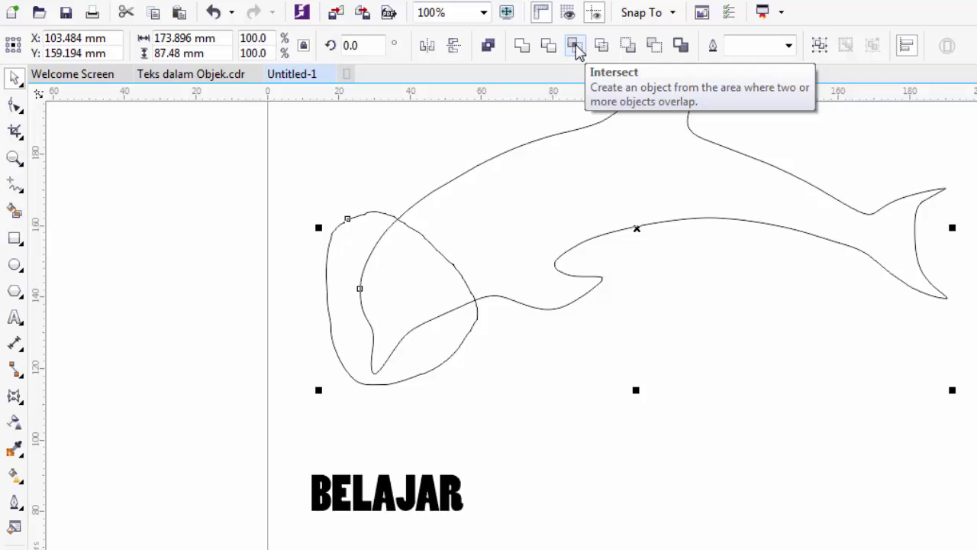
{"action": "left_click", "coordinate": [577, 47]}
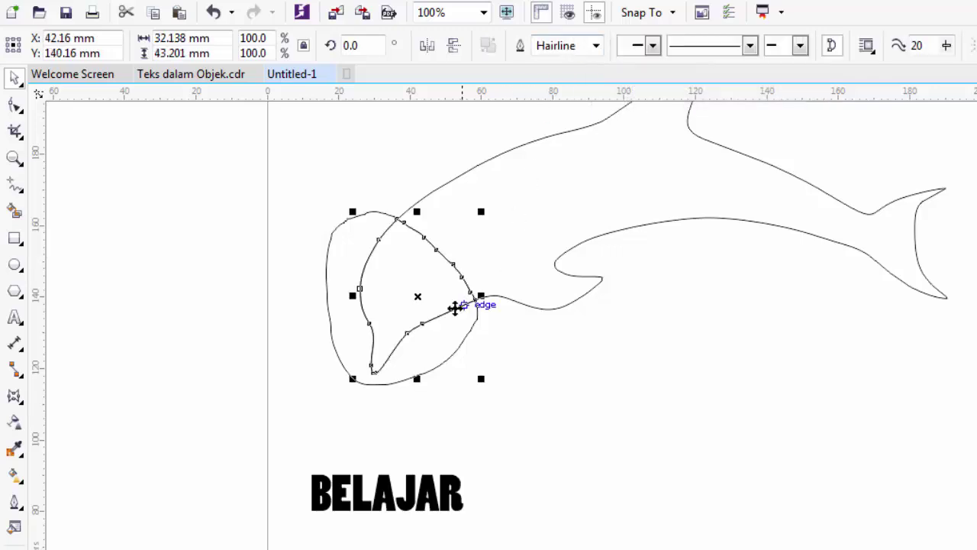
Move the head-shaped piece below the dolphin outline and delete the freehand curve around the head.
{"action": "left_click_drag", "start_coordinate": [431, 305], "coordinate": [644, 429]}
{"action": "left_click_drag", "start_coordinate": [339, 239], "coordinate": [209, 218]}
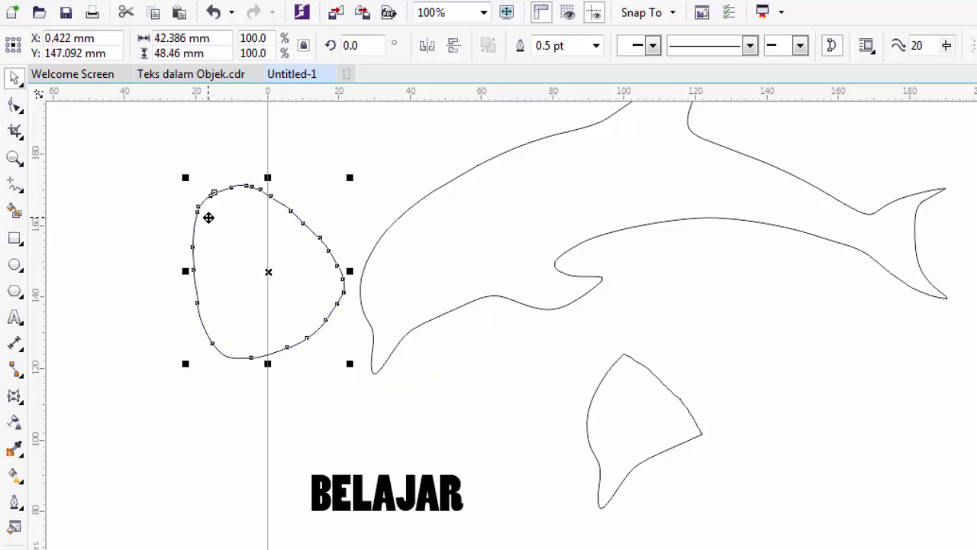
{"action": "key", "text": "Delete"}
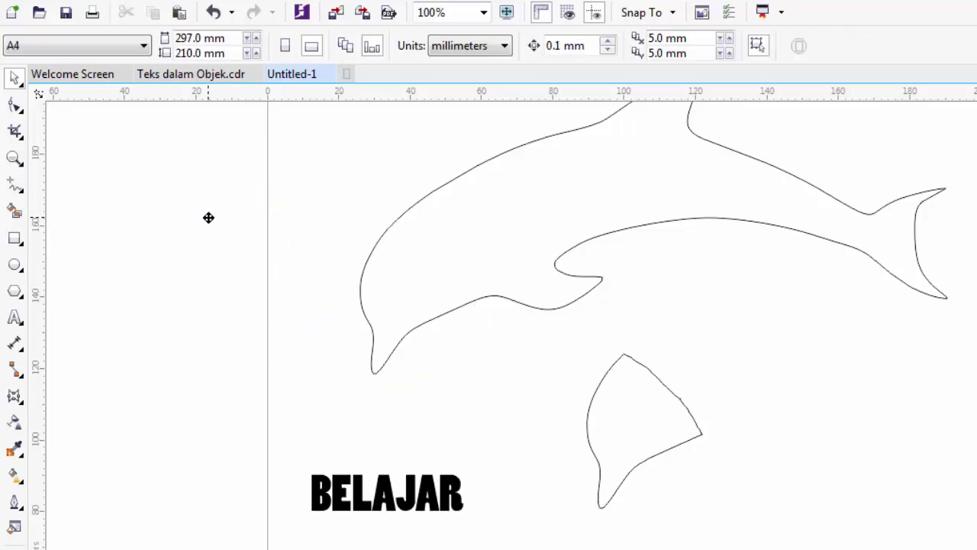
Rotate the head piece clockwise to about 313° so its snout lies roughly horizontal, and move it beside the dolphin outline's snout.
{"action": "left_click", "coordinate": [664, 447]}
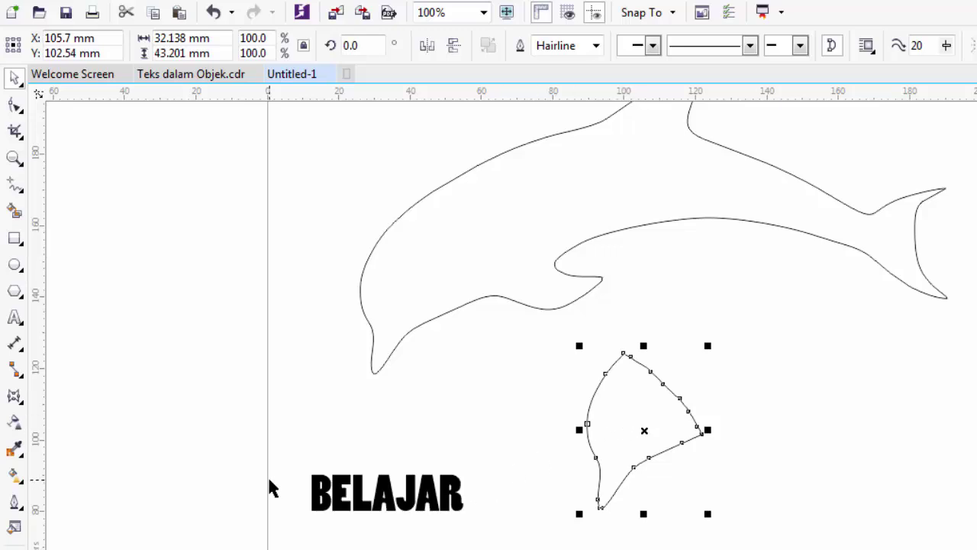
{"action": "left_click", "coordinate": [635, 416]}
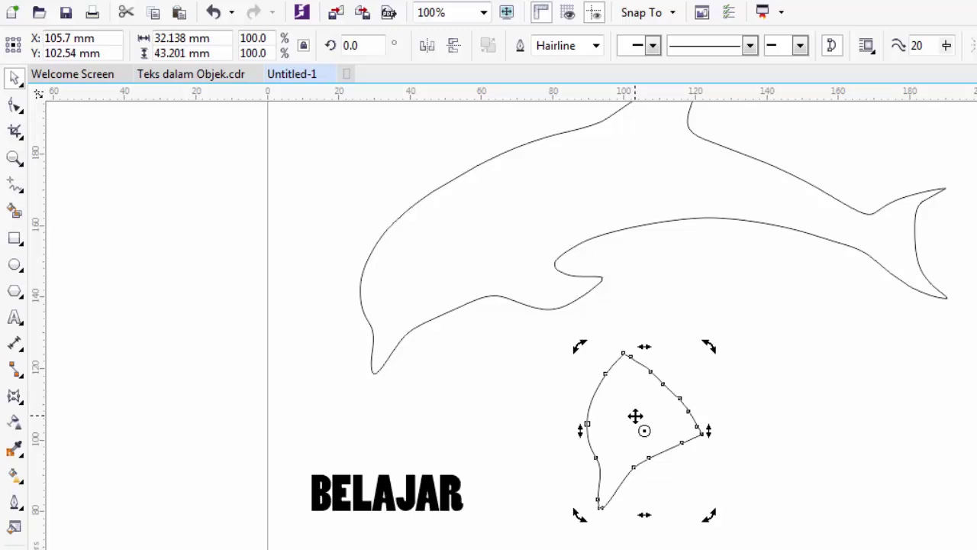
{"action": "left_click", "coordinate": [640, 411]}
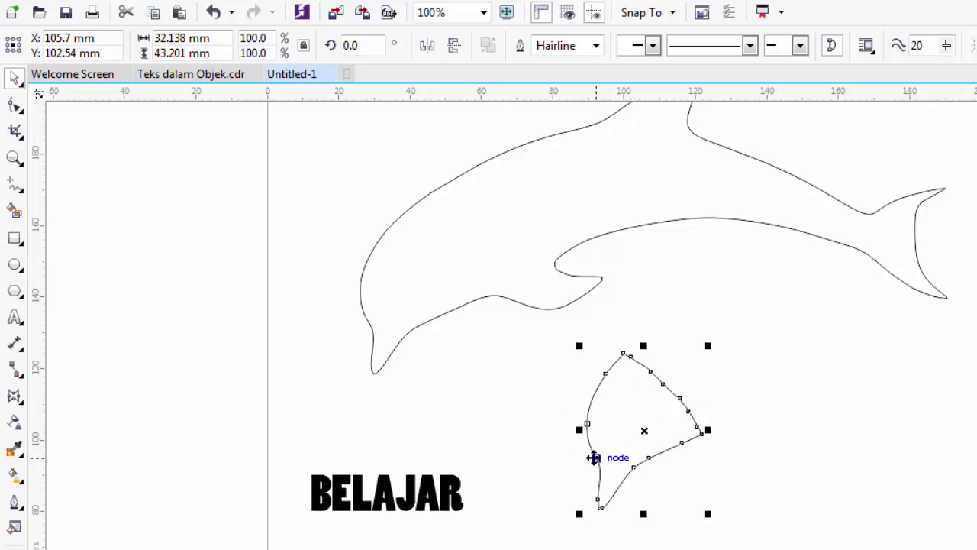
{"action": "left_click", "coordinate": [647, 416]}
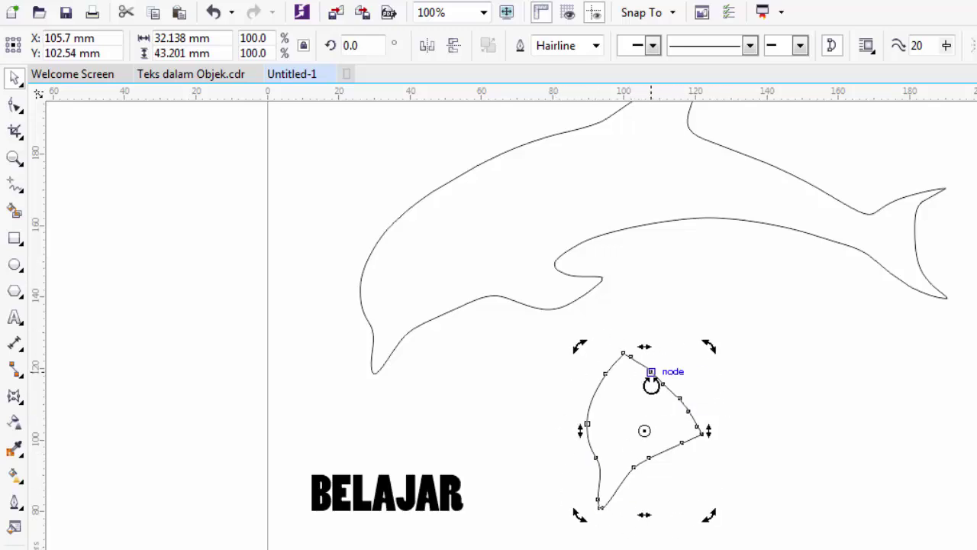
{"action": "left_click_drag", "start_coordinate": [710, 344], "coordinate": [760, 420]}
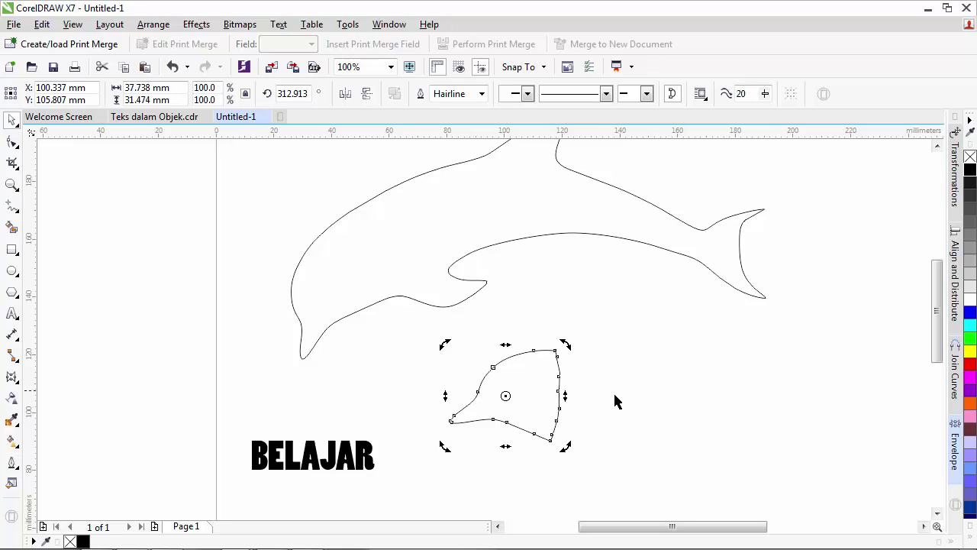
{"action": "left_click_drag", "start_coordinate": [536, 394], "coordinate": [229, 364]}
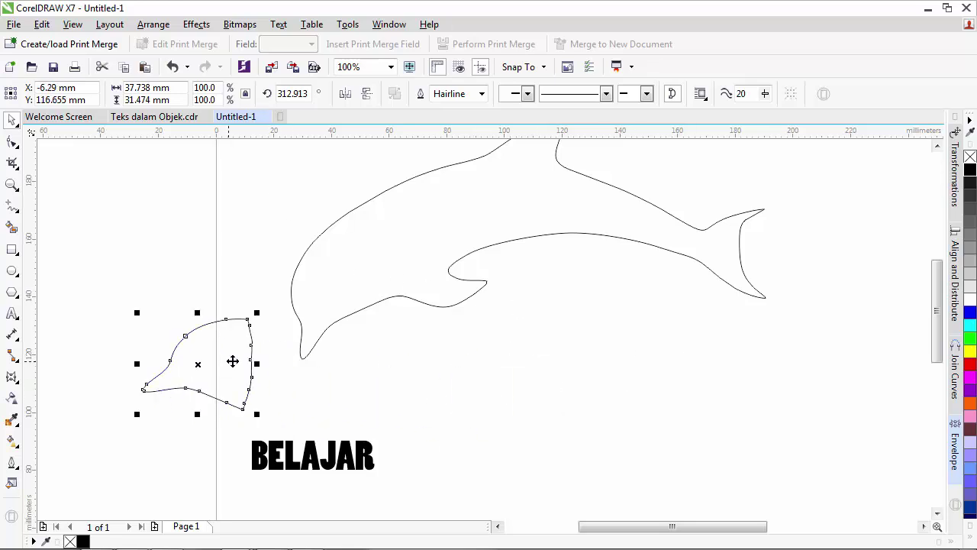
Warp the BELAJAR text with an Envelope in Putty mode created from the rotated head piece.
{"action": "left_click", "coordinate": [152, 26]}
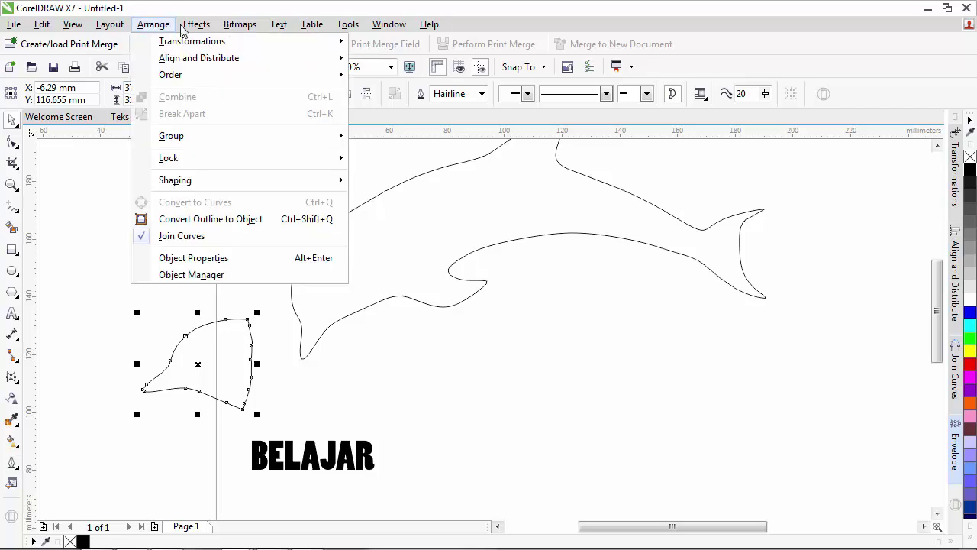
{"action": "mouse_move", "coordinate": [193, 29]}
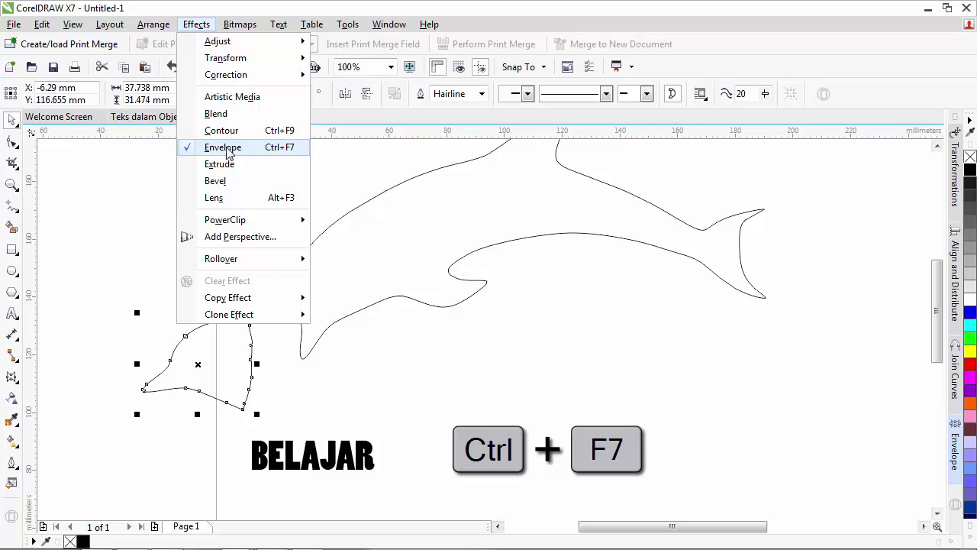
{"action": "left_click", "coordinate": [954, 458]}
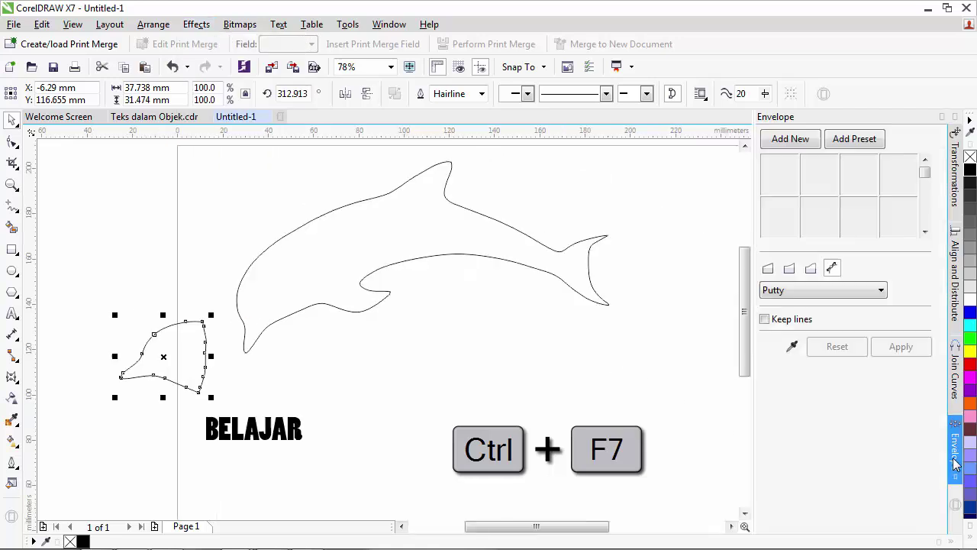
{"action": "left_click", "coordinate": [411, 412]}
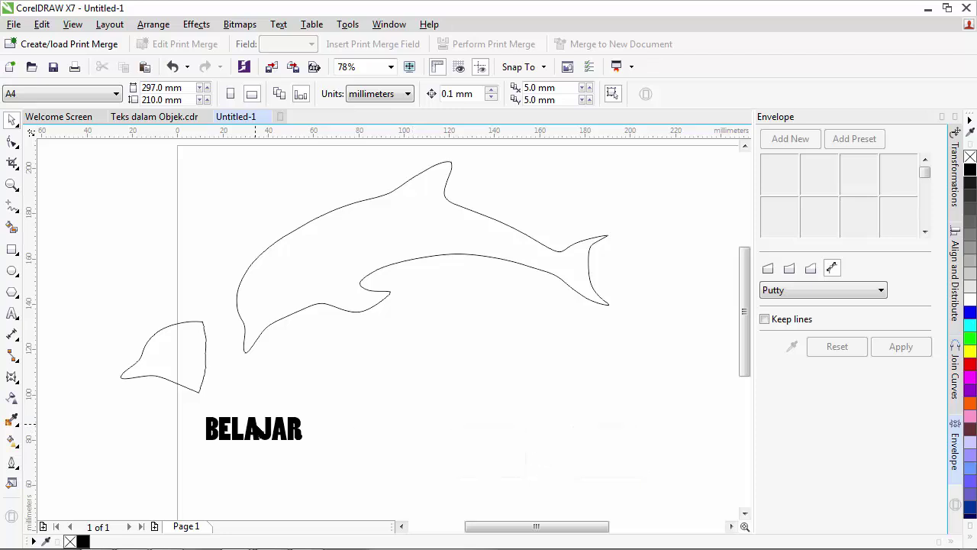
{"action": "left_click", "coordinate": [258, 432]}
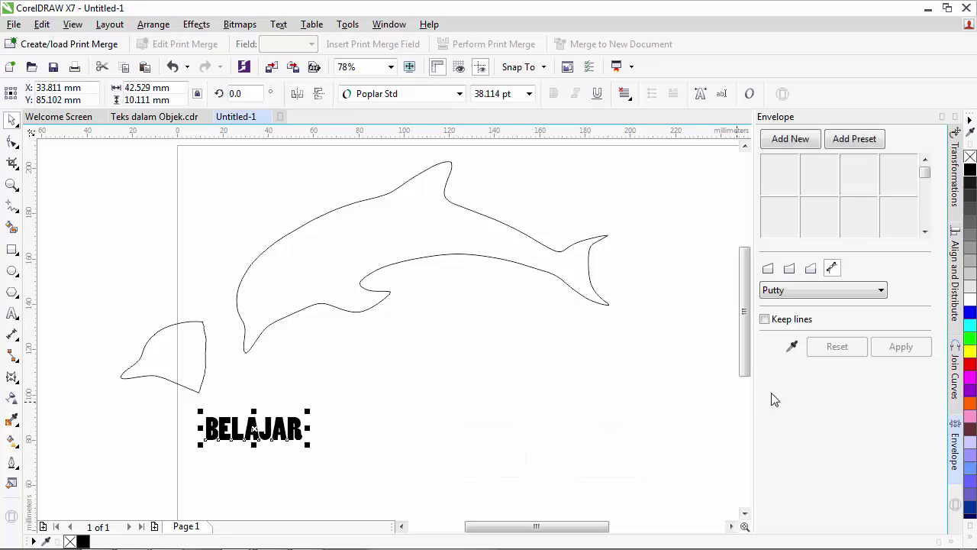
{"action": "left_click", "coordinate": [792, 348]}
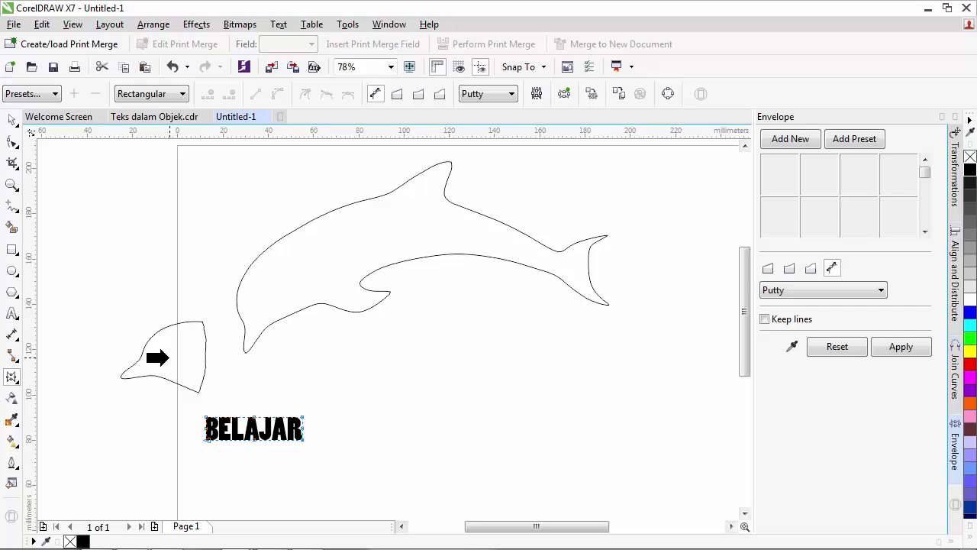
{"action": "left_click", "coordinate": [157, 357]}
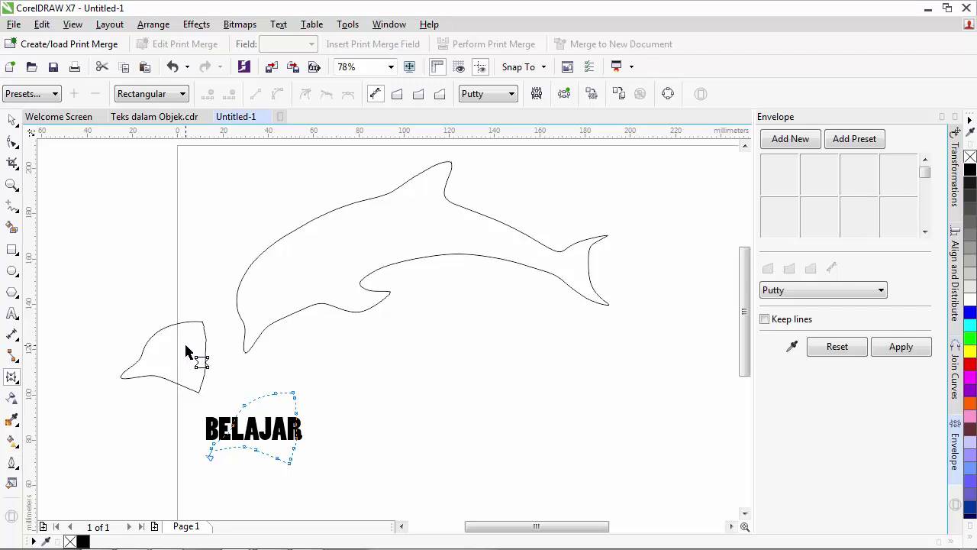
{"action": "left_click", "coordinate": [900, 347]}
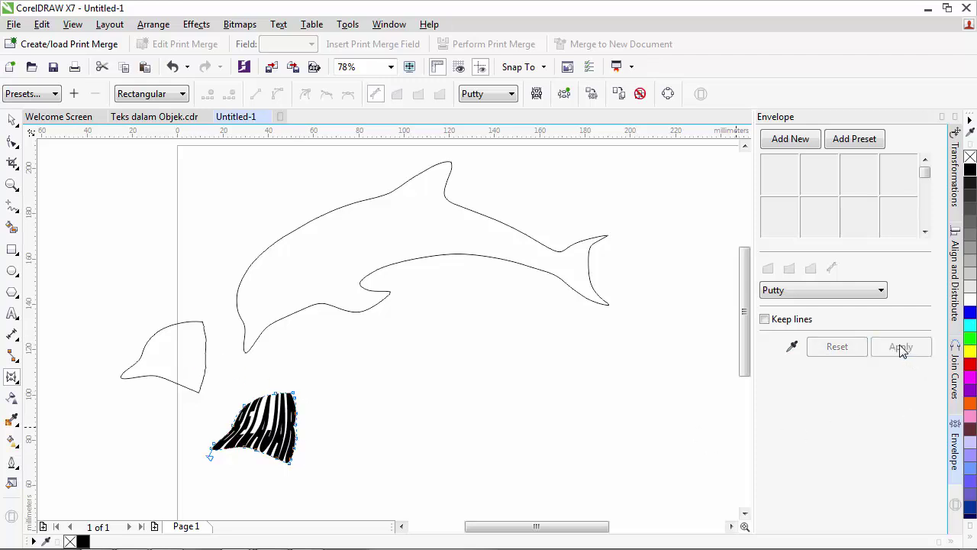
{"action": "left_click", "coordinate": [13, 123]}
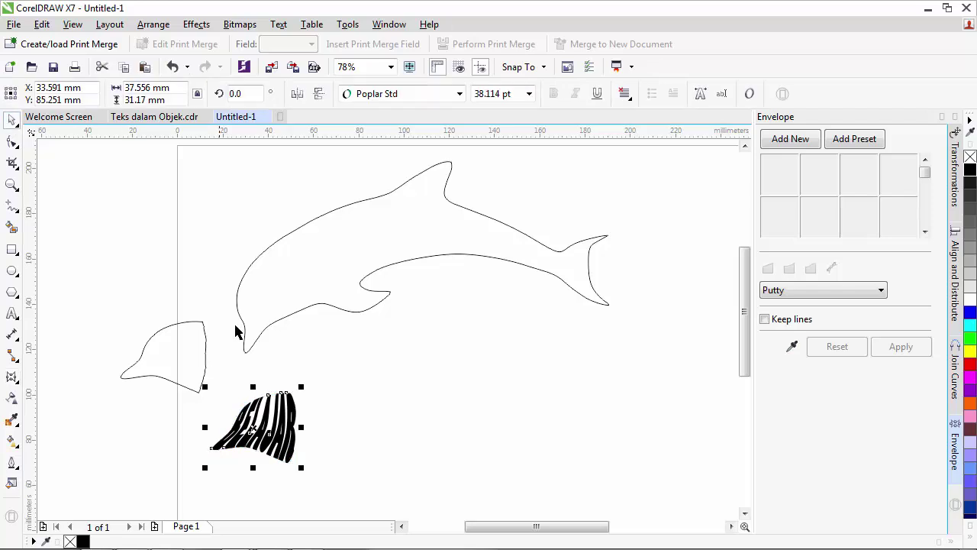
Move the warped BELAJAR text into the front of the dolphin outline and rotate it to about 36°.
{"action": "left_click_drag", "start_coordinate": [265, 432], "coordinate": [297, 299]}
{"action": "left_click", "coordinate": [298, 298]}
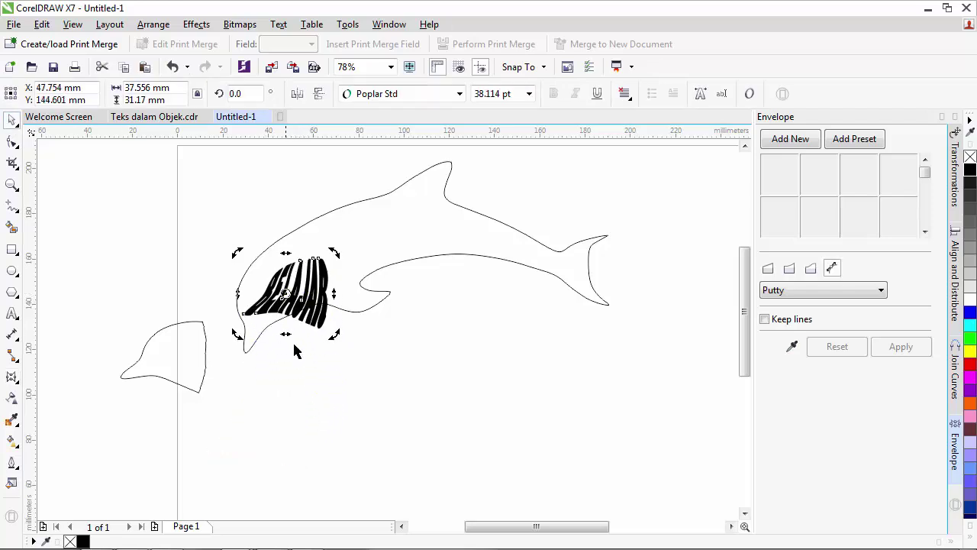
{"action": "left_click_drag", "start_coordinate": [334, 336], "coordinate": [353, 312]}
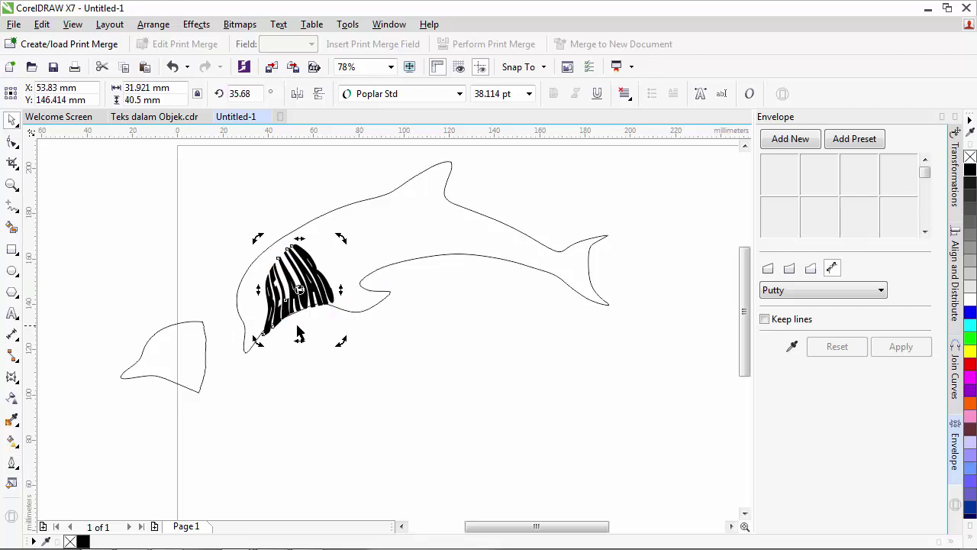
Rotate the warped BELAJAR text to about 46° and fit it into the head of the dolphin outline.
{"action": "scroll", "coordinate": [306, 329], "scroll_direction": "up", "scroll_amount": 2}
{"action": "key", "text": "Escape"}
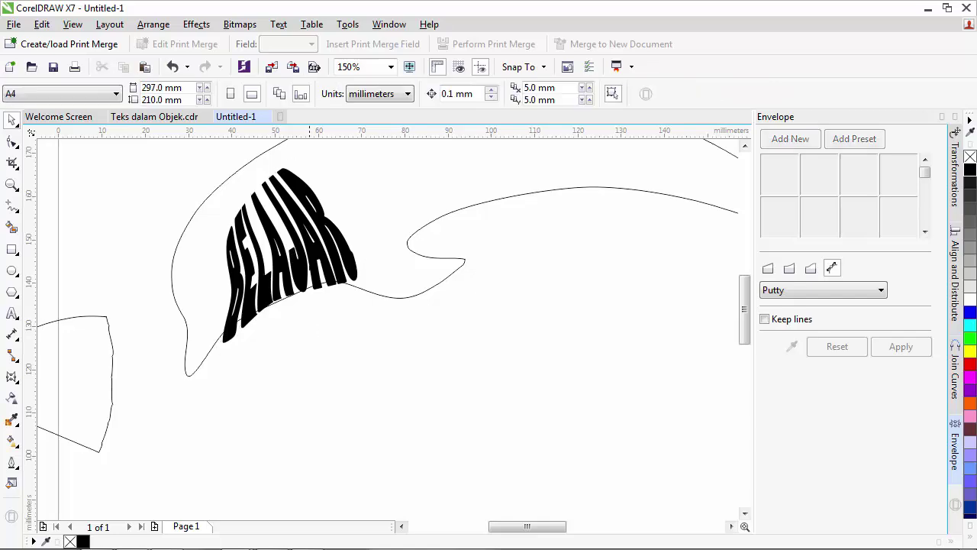
{"action": "left_click_drag", "start_coordinate": [293, 258], "coordinate": [256, 285]}
{"action": "left_click_drag", "start_coordinate": [338, 385], "coordinate": [340, 365]}
{"action": "left_click", "coordinate": [312, 380]}
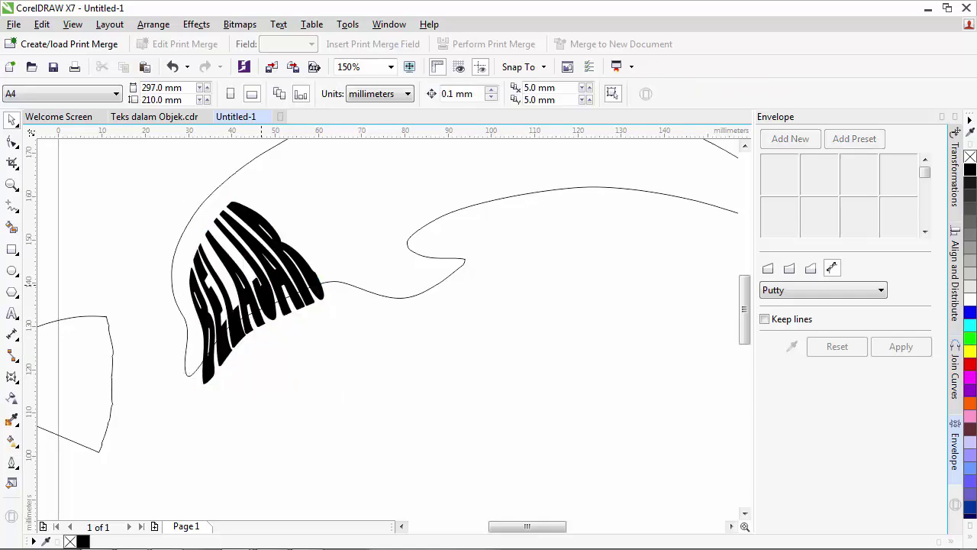
{"action": "left_click_drag", "start_coordinate": [258, 278], "coordinate": [246, 271]}
Draw a closed freehand shape about 64 × 51 mm around the dolphin's body section, from the BELAJAR text back to before the dorsal fin.
{"action": "scroll", "coordinate": [289, 388], "scroll_direction": "down", "scroll_amount": 2}
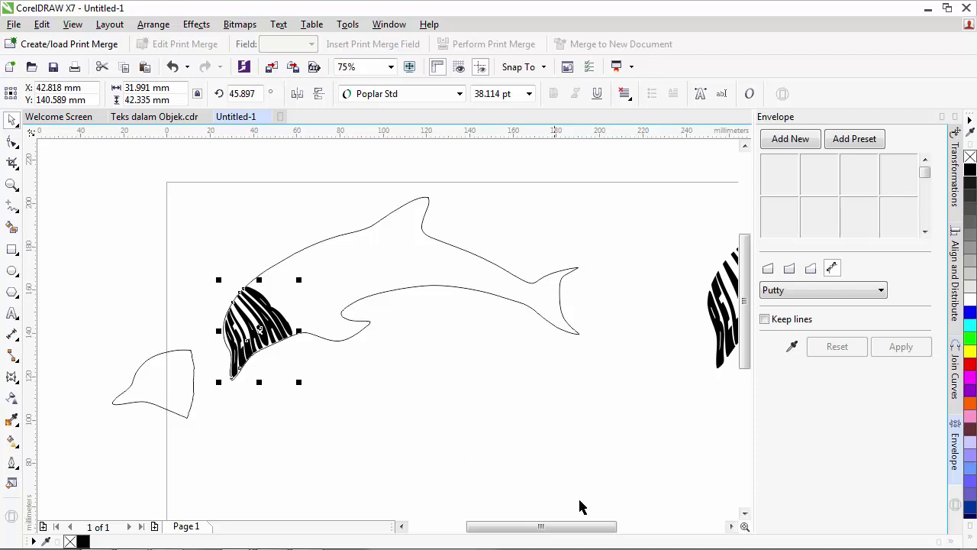
{"action": "left_click_drag", "start_coordinate": [559, 524], "coordinate": [577, 526]}
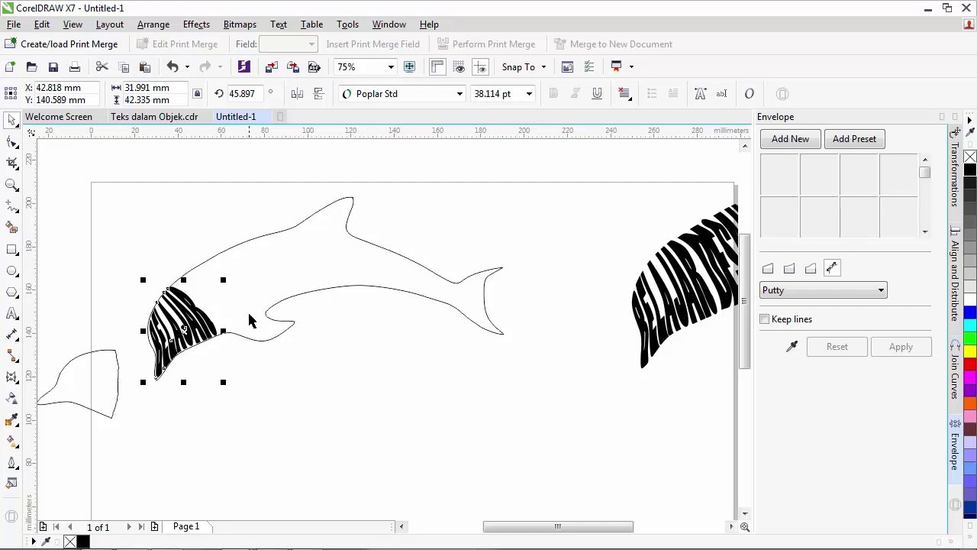
{"action": "scroll", "coordinate": [234, 260], "scroll_direction": "up", "scroll_amount": 2}
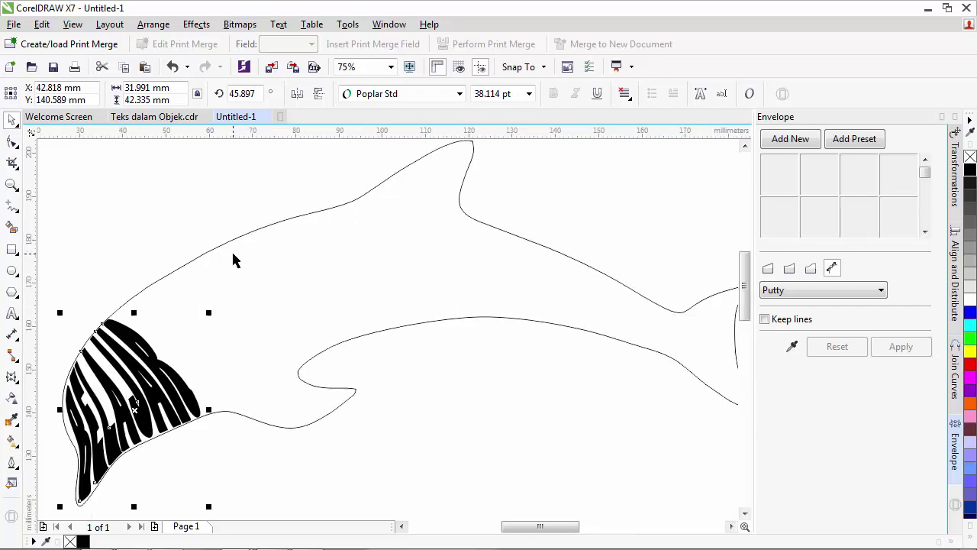
{"action": "left_click", "coordinate": [13, 207]}
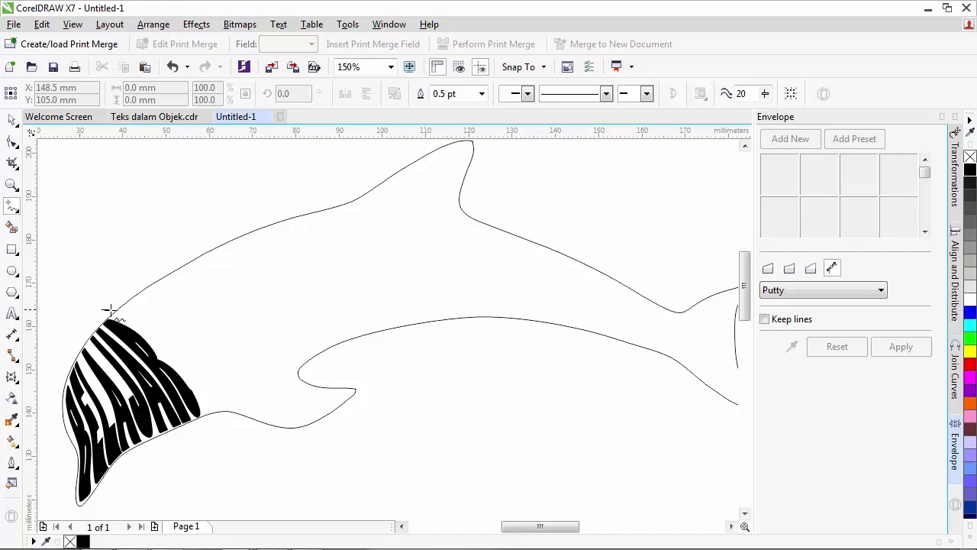
{"action": "left_click_drag", "start_coordinate": [111, 310], "coordinate": [145, 330]}
{"action": "mouse_move", "coordinate": [203, 411]}
{"action": "left_mouse_down"}
{"action": "mouse_move", "coordinate": [212, 420]}
{"action": "mouse_move", "coordinate": [240, 410]}
{"action": "mouse_move", "coordinate": [325, 357]}
{"action": "mouse_move", "coordinate": [365, 293]}
{"action": "left_mouse_up"}
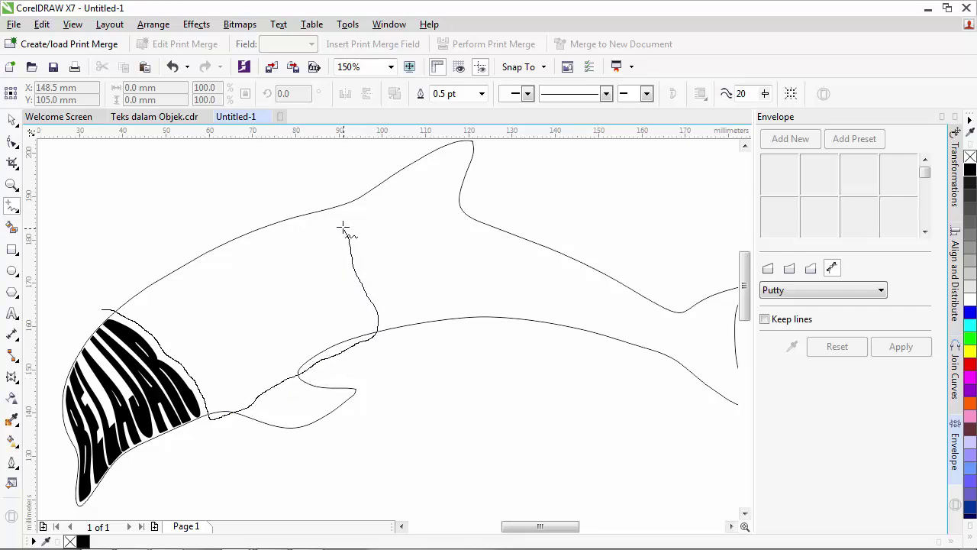
{"action": "left_click_drag", "start_coordinate": [343, 228], "coordinate": [319, 200]}
{"action": "left_click_drag", "start_coordinate": [213, 231], "coordinate": [100, 307]}
{"action": "left_click", "coordinate": [12, 120]}
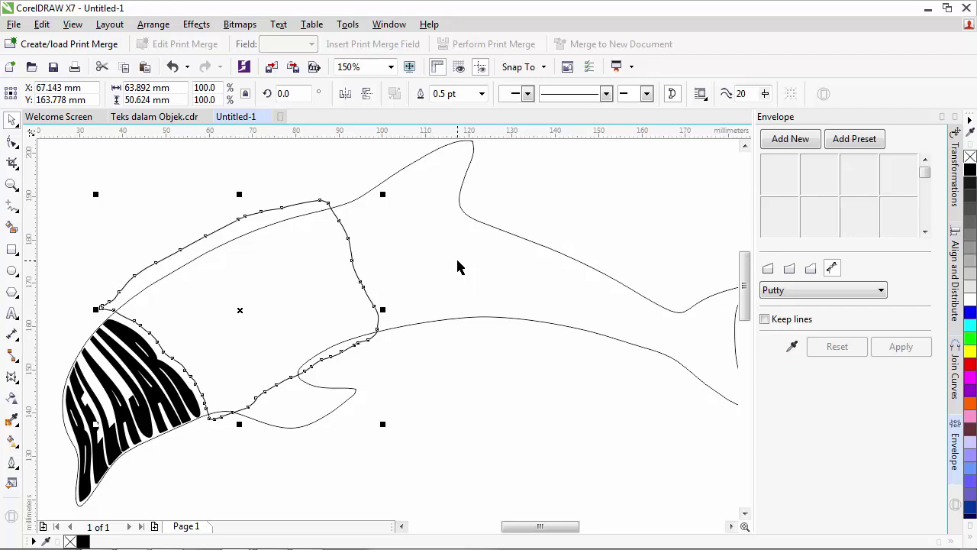
Intersect the freehand shape with the dolphin outline and move the resulting body piece to the empty area below the dolphin.
{"action": "key", "text": "ctrl+a"}
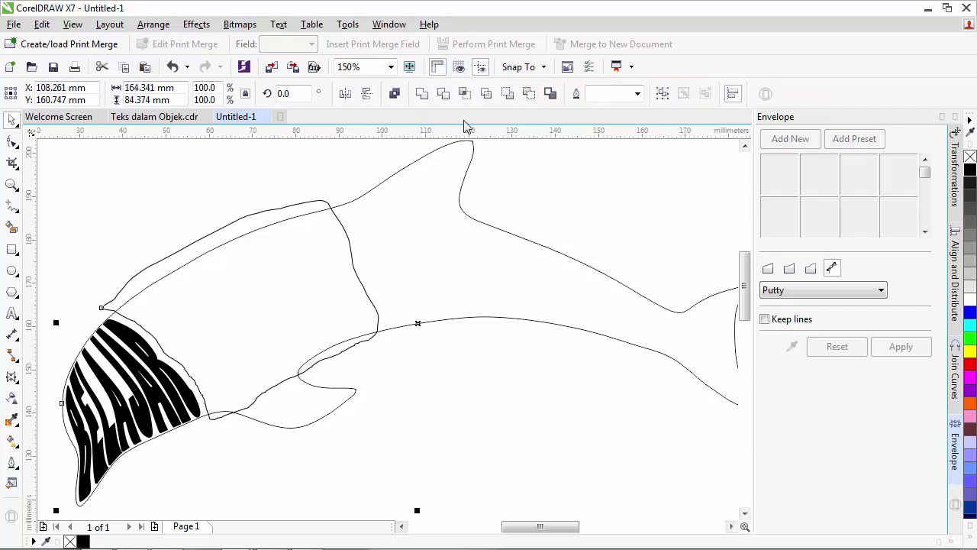
{"action": "left_click", "coordinate": [464, 93]}
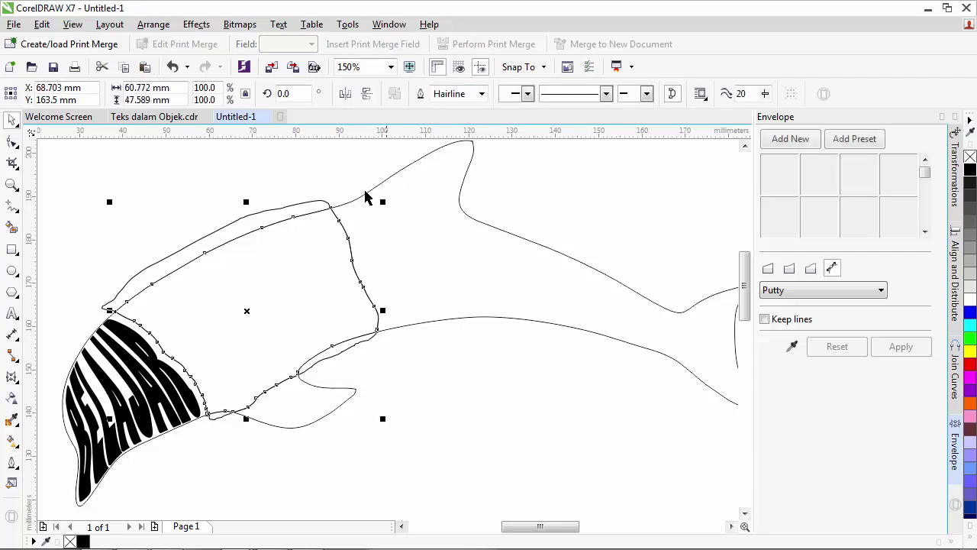
{"action": "scroll", "coordinate": [328, 225], "scroll_direction": "down", "scroll_amount": 4}
{"action": "left_click_drag", "start_coordinate": [329, 223], "coordinate": [415, 321]}
Delete the leftover freehand shape from the dolphin and move the cut body piece closer beneath the outline.
{"action": "left_click_drag", "start_coordinate": [333, 206], "coordinate": [200, 192]}
{"action": "key", "text": "Delete"}
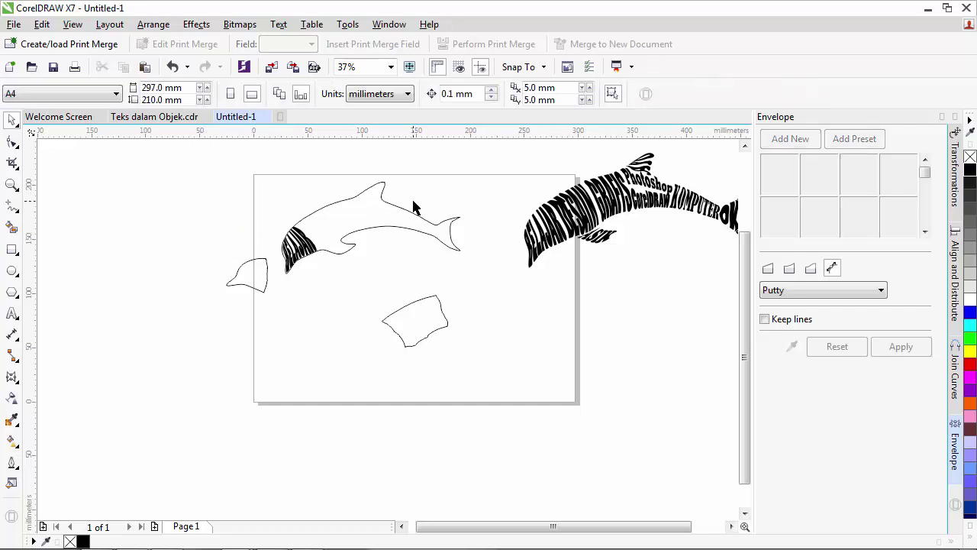
{"action": "scroll", "coordinate": [413, 208], "scroll_direction": "up", "scroll_amount": 3}
{"action": "left_click_drag", "start_coordinate": [425, 438], "coordinate": [377, 361]}
Add the artistic text DESAIN GRAFIS below the body piece and set its font to Showcard Gothic.
{"action": "left_click", "coordinate": [12, 313]}
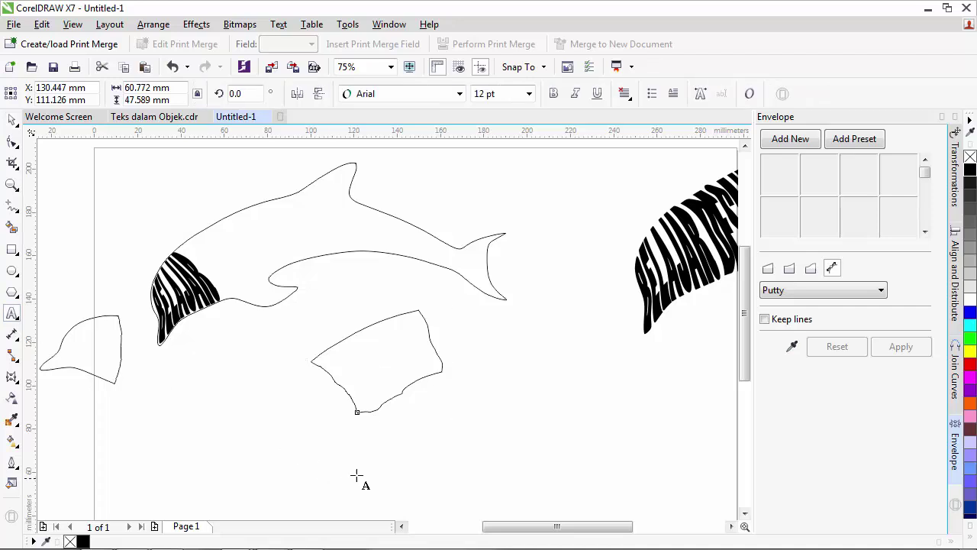
{"action": "left_click", "coordinate": [357, 471]}
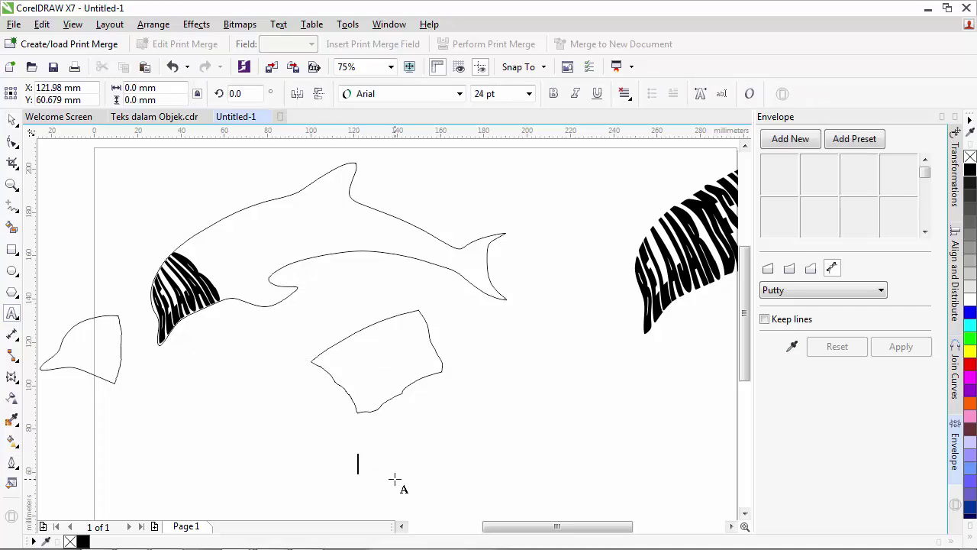
{"action": "type", "text": "DESAIN"}
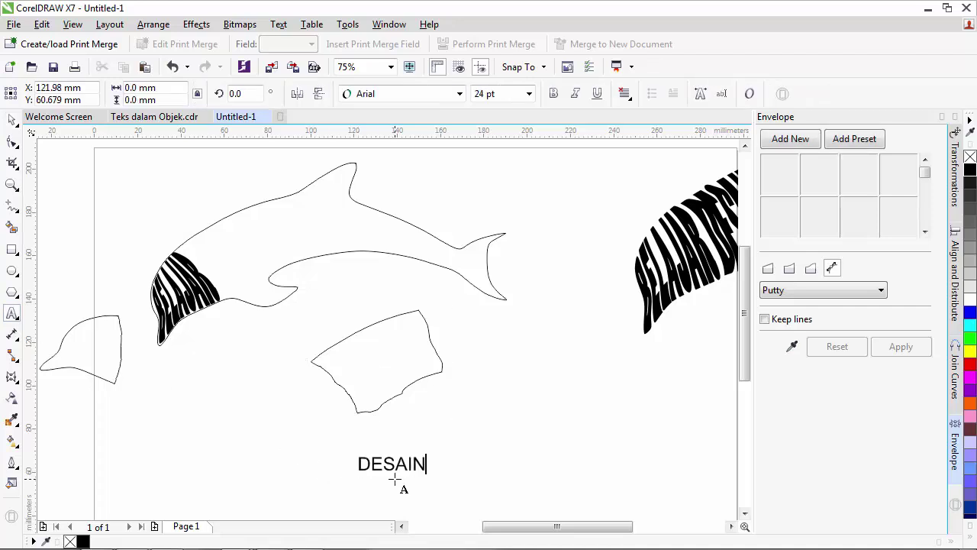
{"action": "type", "text": " GRAFIS"}
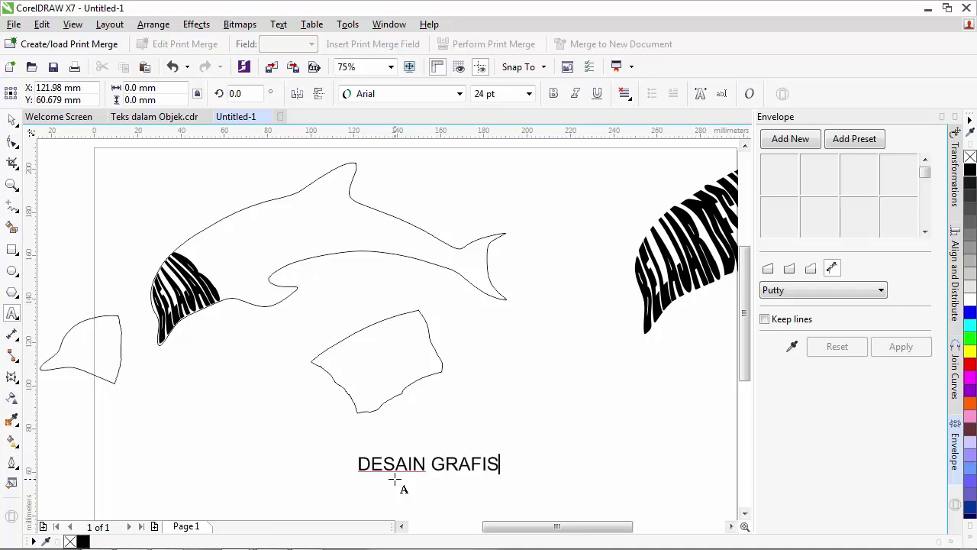
{"action": "left_click", "coordinate": [12, 120]}
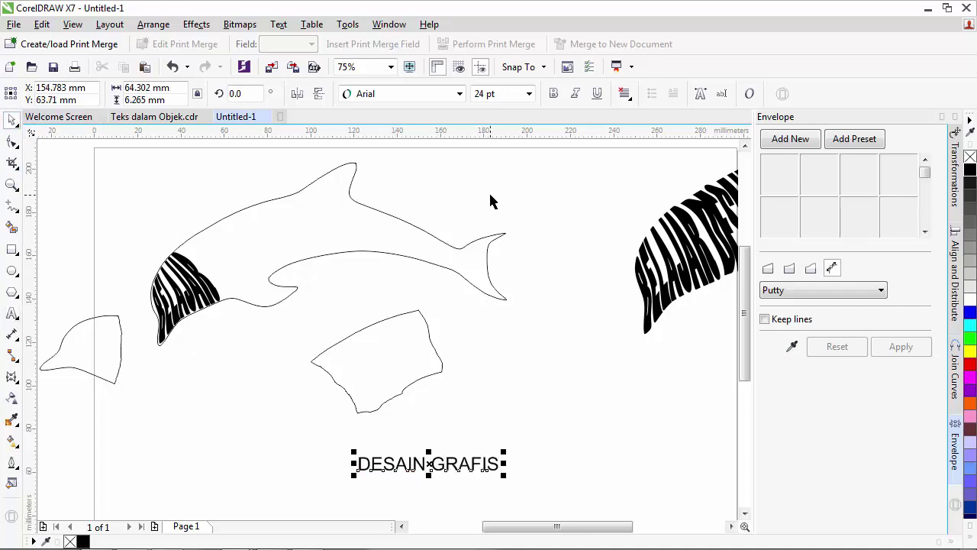
{"action": "left_click", "coordinate": [459, 94]}
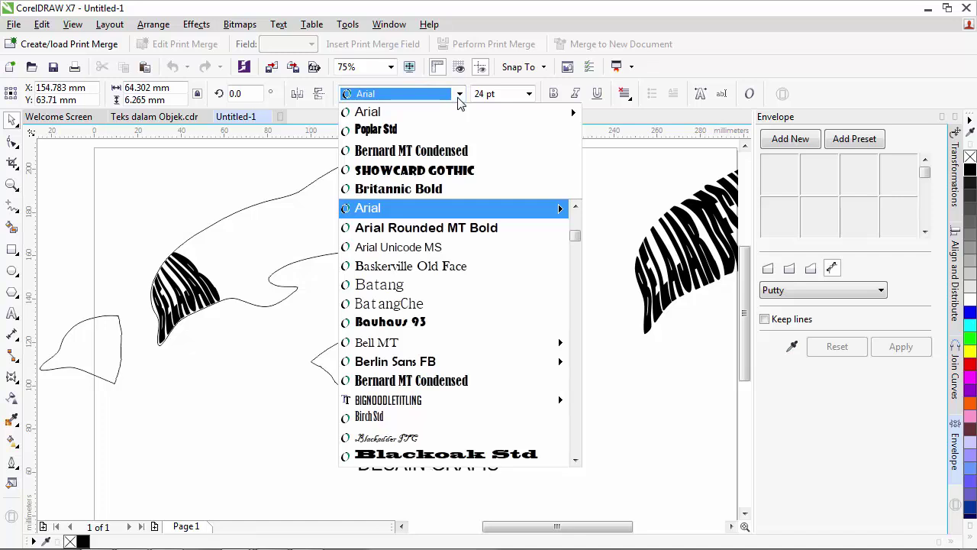
{"action": "left_click", "coordinate": [440, 175]}
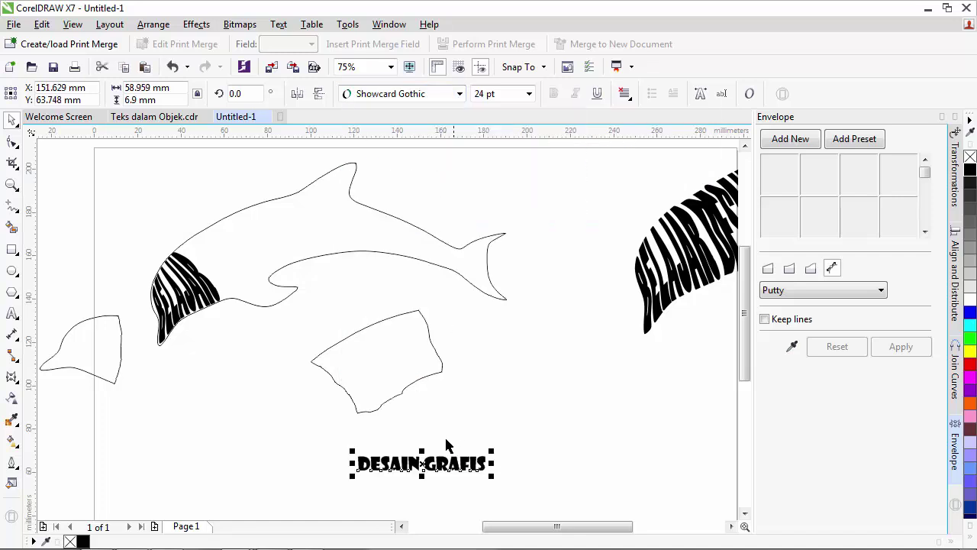
Rotate the body piece clockwise to about 332° so its upper edge lies roughly horizontal.
{"action": "left_click", "coordinate": [414, 379]}
{"action": "left_click", "coordinate": [401, 352]}
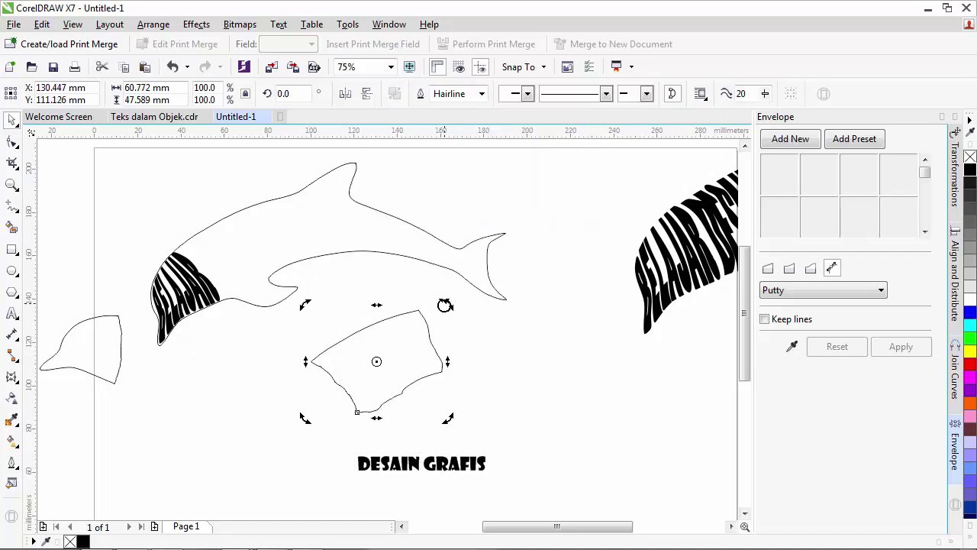
{"action": "left_click_drag", "start_coordinate": [445, 305], "coordinate": [474, 344]}
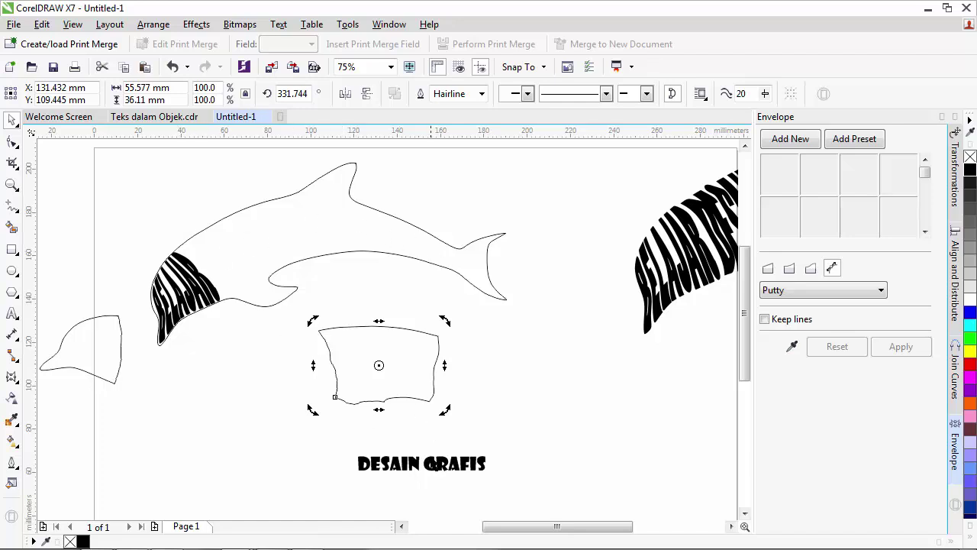
Enlarge the DESAIN GRAFIS text and stretch it vertically to about 70 × 18 mm.
{"action": "left_click", "coordinate": [414, 468]}
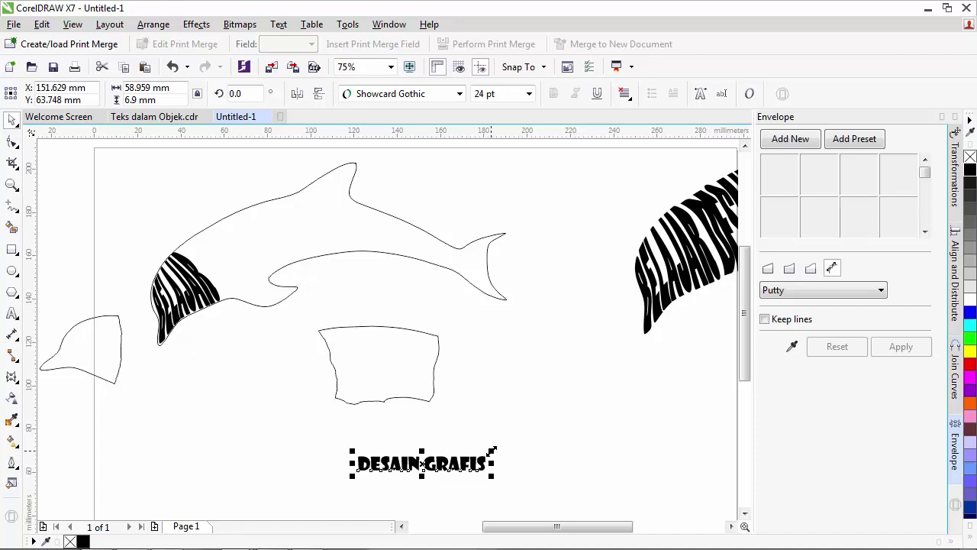
{"action": "left_click_drag", "start_coordinate": [493, 451], "coordinate": [516, 447]}
{"action": "left_click_drag", "start_coordinate": [435, 448], "coordinate": [435, 427]}
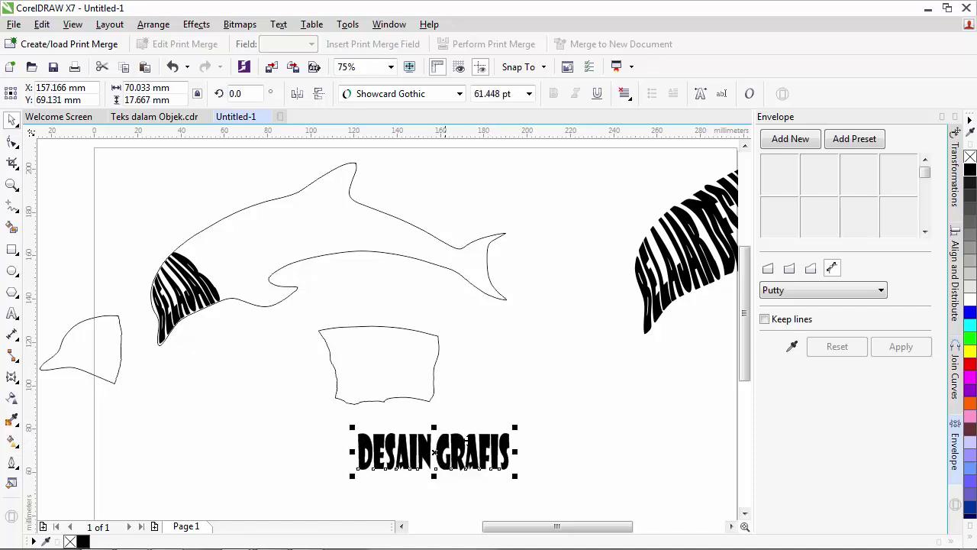
Warp the DESAIN GRAFIS text with an Envelope in Putty mode created from the rotated body piece.
{"action": "left_click", "coordinate": [529, 443]}
{"action": "left_click", "coordinate": [463, 452]}
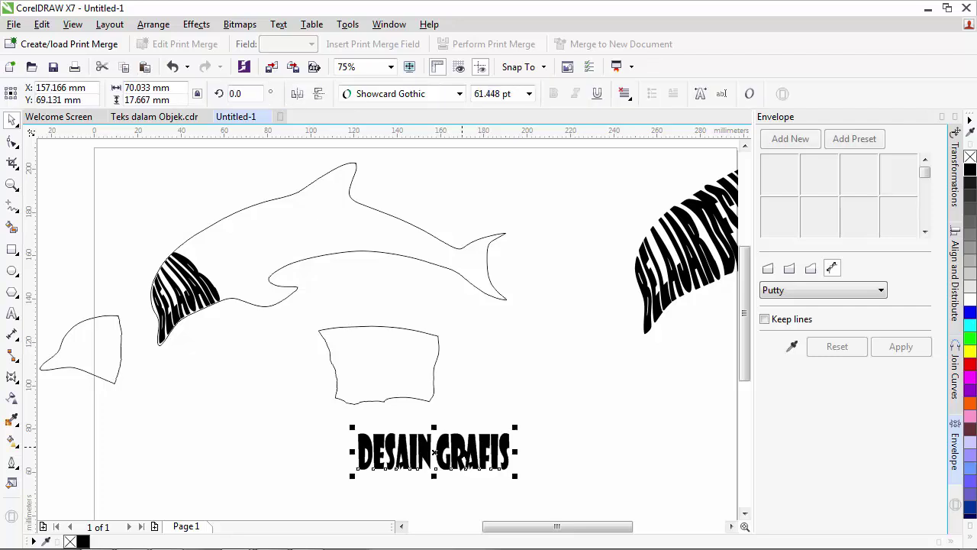
{"action": "left_click", "coordinate": [792, 347]}
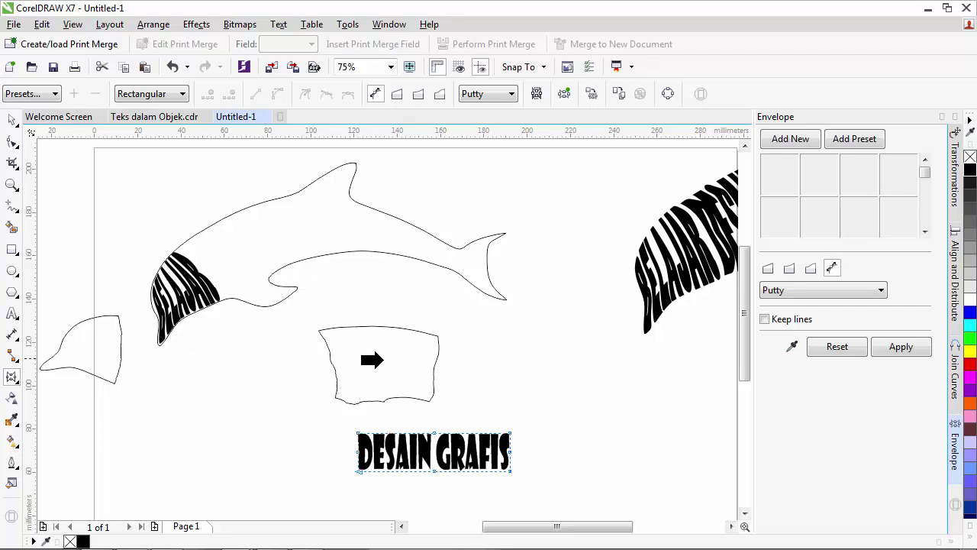
{"action": "left_click", "coordinate": [386, 357]}
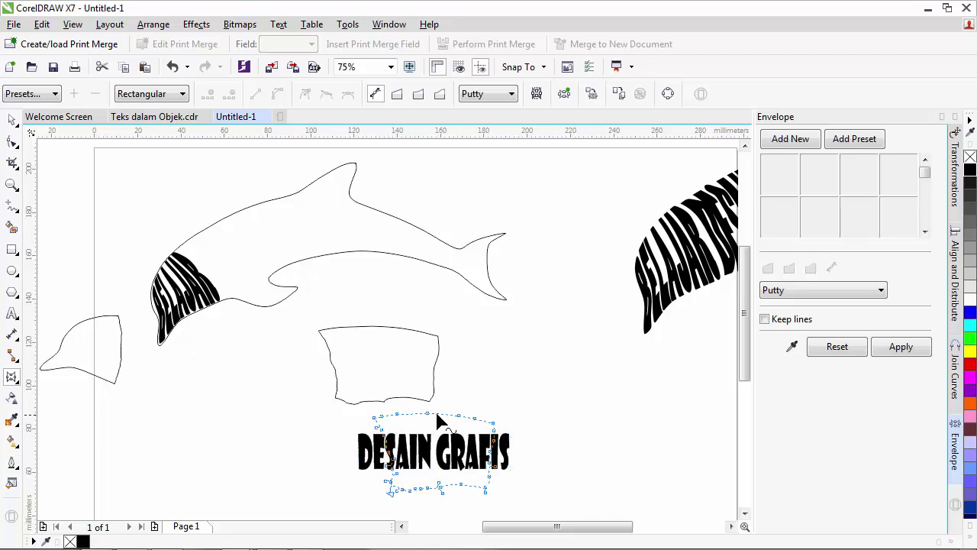
{"action": "left_click", "coordinate": [901, 347]}
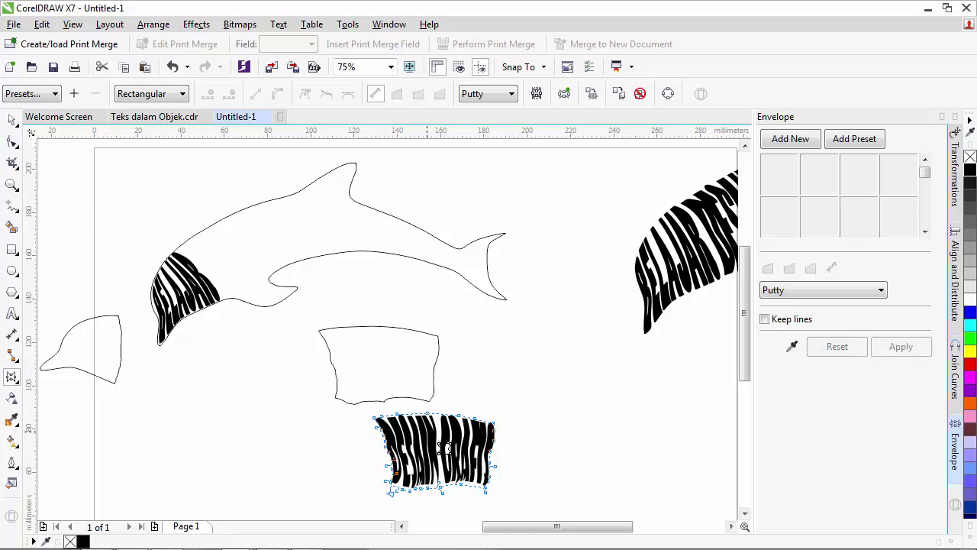
Rotate the warped DESAIN GRAFIS text to about 28° and fit it into the dolphin's body directly behind BELAJAR.
{"action": "left_click", "coordinate": [12, 120]}
{"action": "left_click_drag", "start_coordinate": [444, 452], "coordinate": [273, 270]}
{"action": "left_click", "coordinate": [274, 269]}
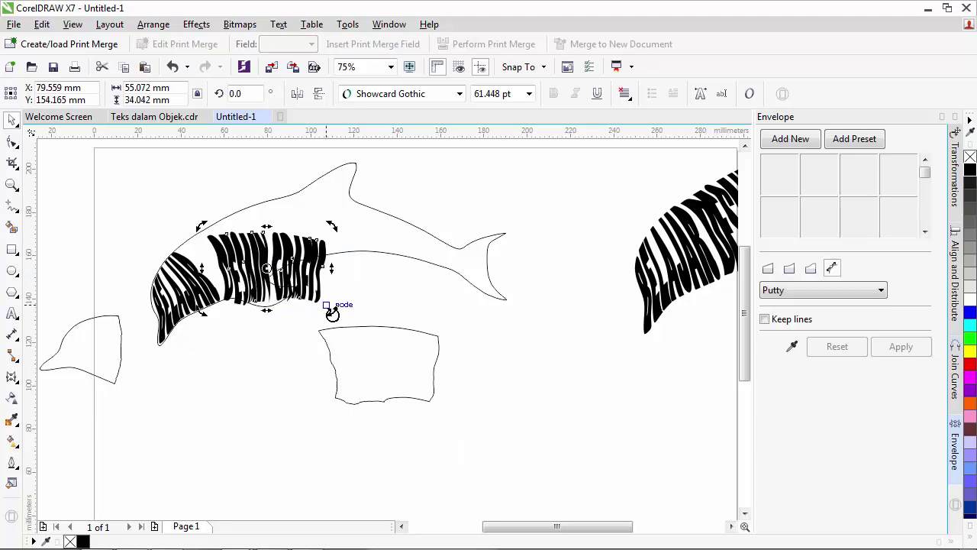
{"action": "left_click_drag", "start_coordinate": [334, 312], "coordinate": [352, 281]}
{"action": "left_click", "coordinate": [298, 308]}
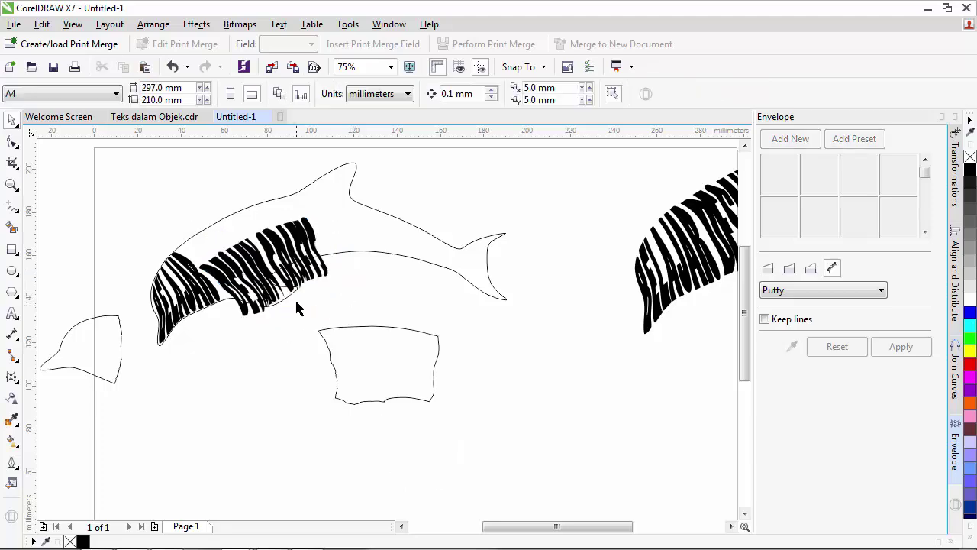
{"action": "left_click", "coordinate": [268, 269]}
{"action": "left_click_drag", "start_coordinate": [269, 269], "coordinate": [248, 239]}
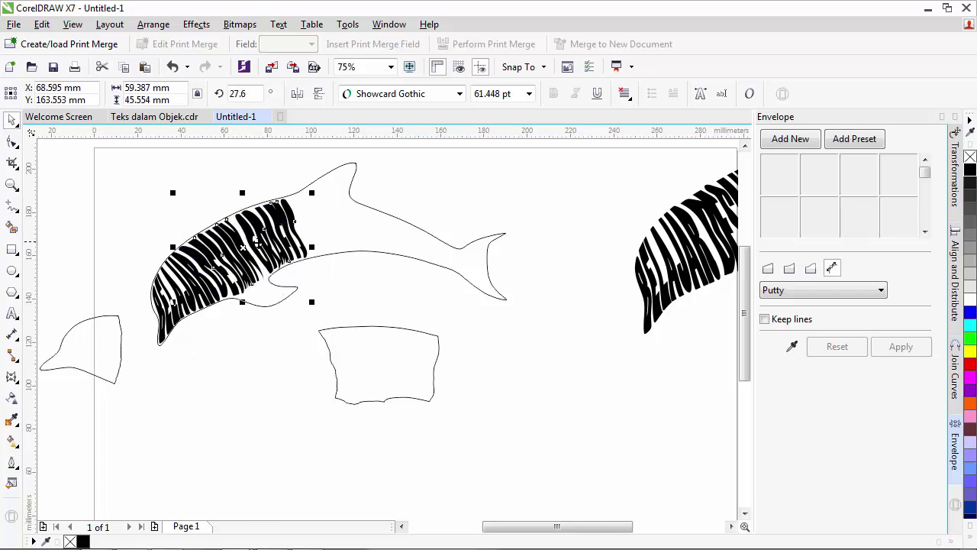
Examine the fit of the DESAIN GRAFIS text and compare the dolphin with the finished example beside the page.
{"action": "left_click", "coordinate": [262, 372]}
{"action": "scroll", "coordinate": [221, 250], "scroll_direction": "up", "scroll_amount": 2}
{"action": "scroll", "coordinate": [221, 250], "scroll_direction": "down", "scroll_amount": 2}
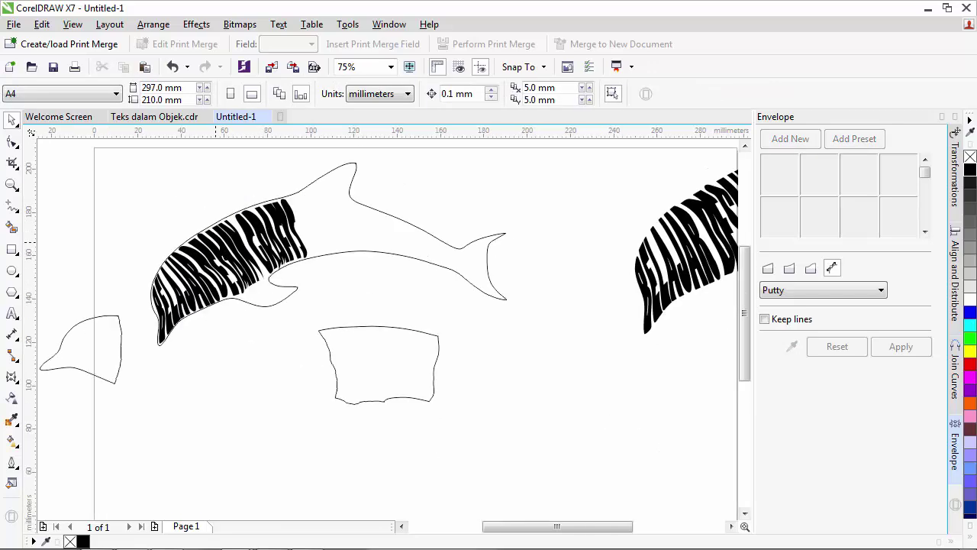
{"action": "scroll", "coordinate": [293, 327], "scroll_direction": "up", "scroll_amount": 4}
{"action": "scroll", "coordinate": [291, 317], "scroll_direction": "down", "scroll_amount": 2}
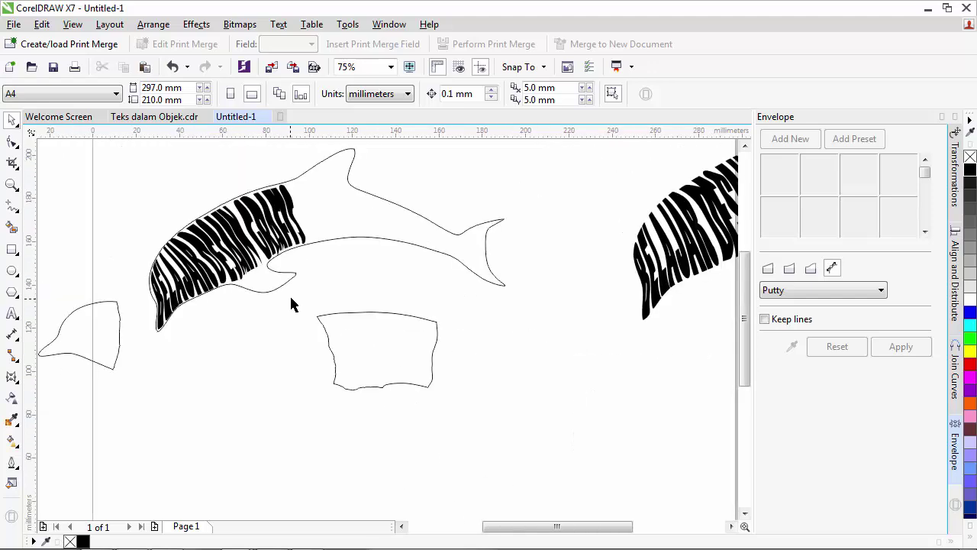
{"action": "left_click_drag", "start_coordinate": [597, 526], "coordinate": [628, 526]}
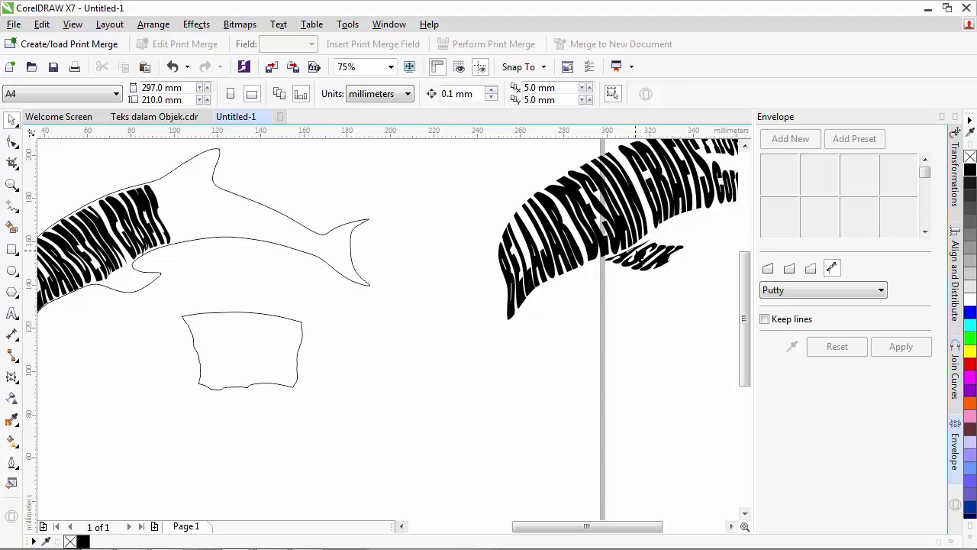
{"action": "left_click_drag", "start_coordinate": [576, 526], "coordinate": [547, 526]}
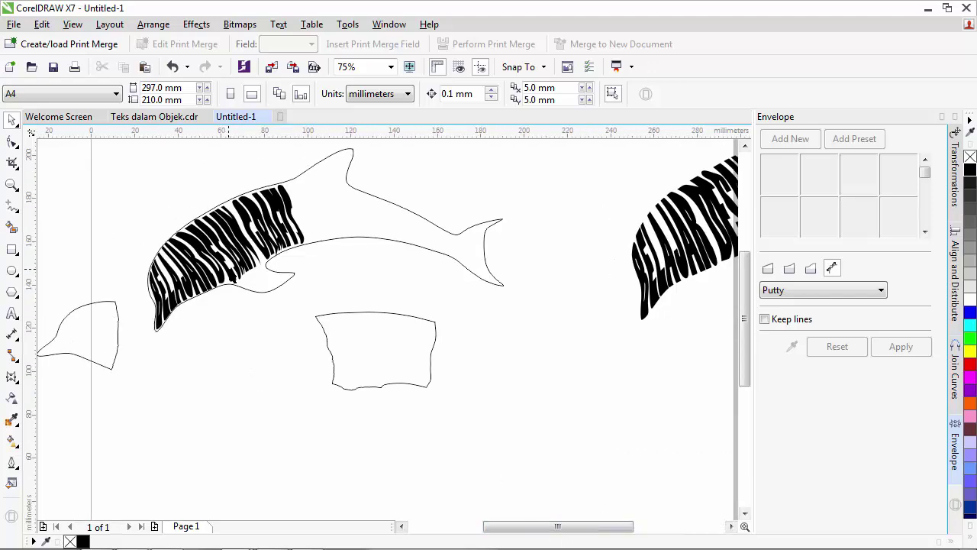
Draw a closed freehand shape about 34 × 17 mm around the dolphin's lower flipper, following the underside of the DESAIN GRAFIS text.
{"action": "scroll", "coordinate": [236, 269], "scroll_direction": "up", "scroll_amount": 2}
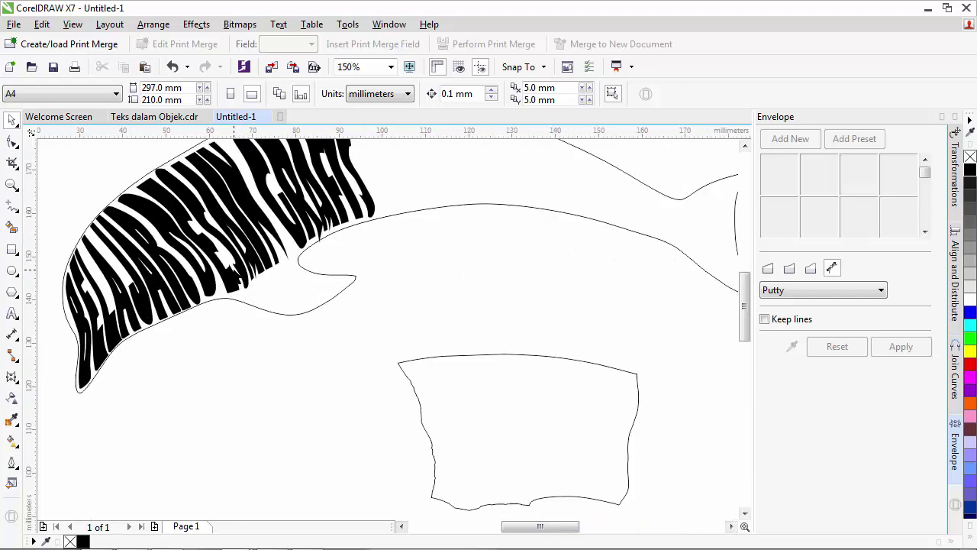
{"action": "left_click", "coordinate": [11, 206]}
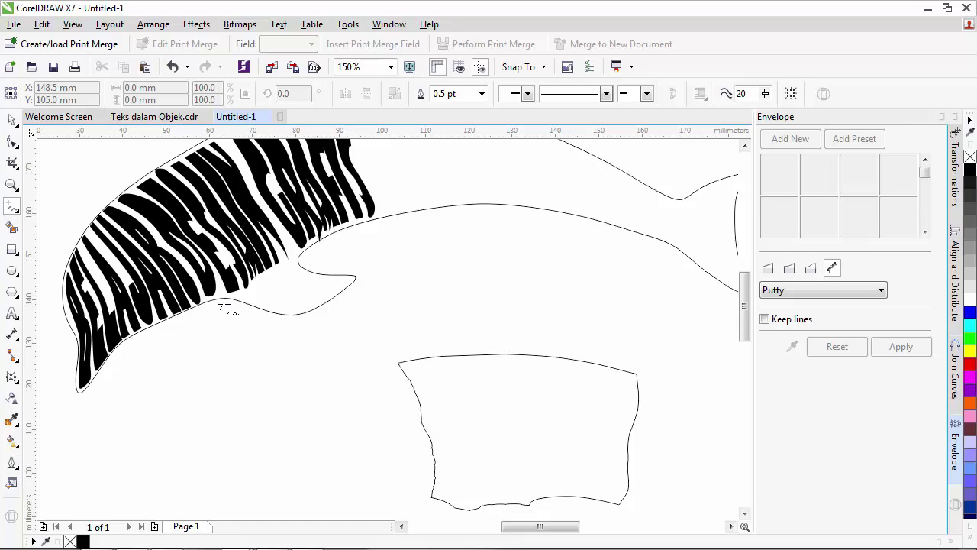
{"action": "left_click_drag", "start_coordinate": [224, 306], "coordinate": [246, 296]}
{"action": "mouse_move", "coordinate": [284, 266]}
{"action": "left_mouse_down"}
{"action": "mouse_move", "coordinate": [334, 257]}
{"action": "mouse_move", "coordinate": [366, 277]}
{"action": "mouse_move", "coordinate": [349, 316]}
{"action": "mouse_move", "coordinate": [275, 332]}
{"action": "mouse_move", "coordinate": [219, 309]}
{"action": "left_mouse_up"}
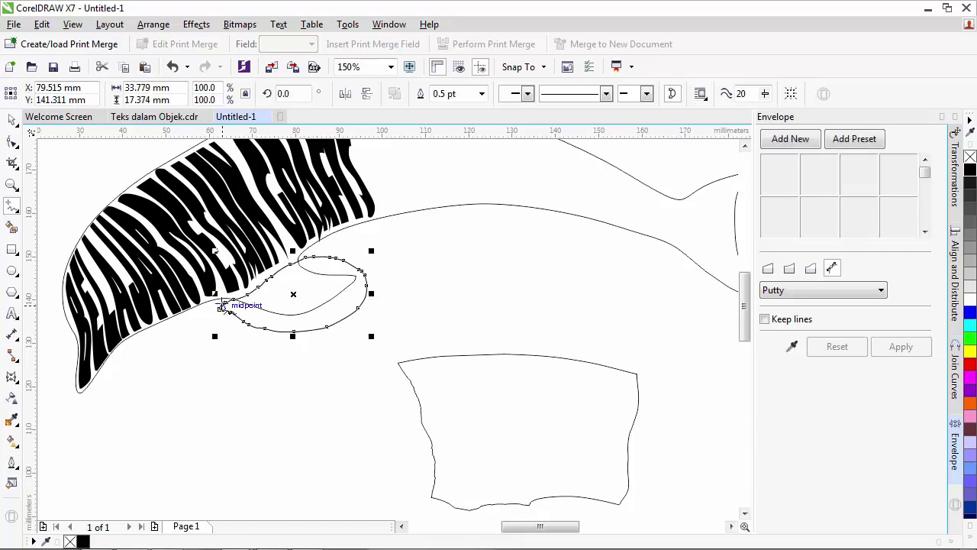
{"action": "left_click", "coordinate": [14, 140]}
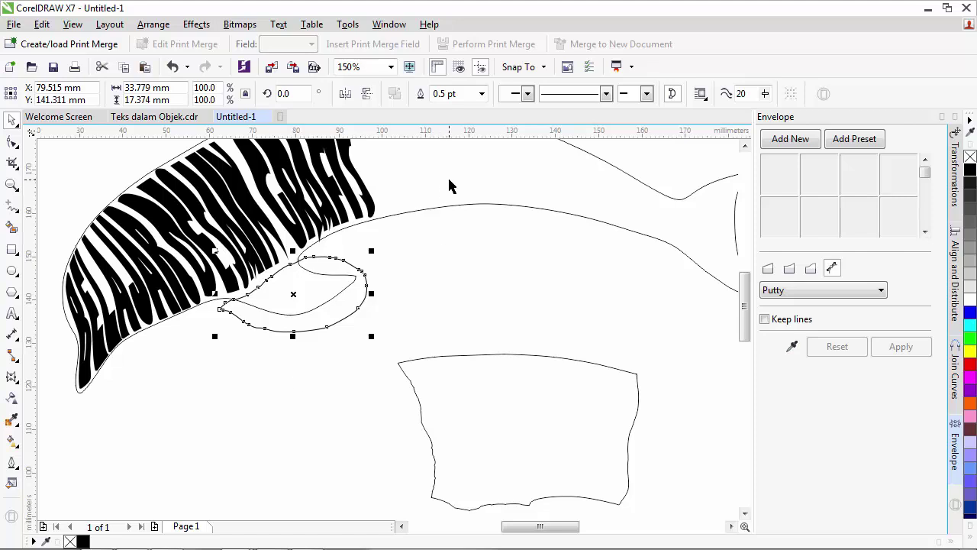
Intersect the freehand flipper shape with the dolphin outline, move the resulting flipper piece beside the dolphin, and delete the freehand shape.
{"action": "key", "text": "space"}
{"action": "key", "text": "ctrl+a"}
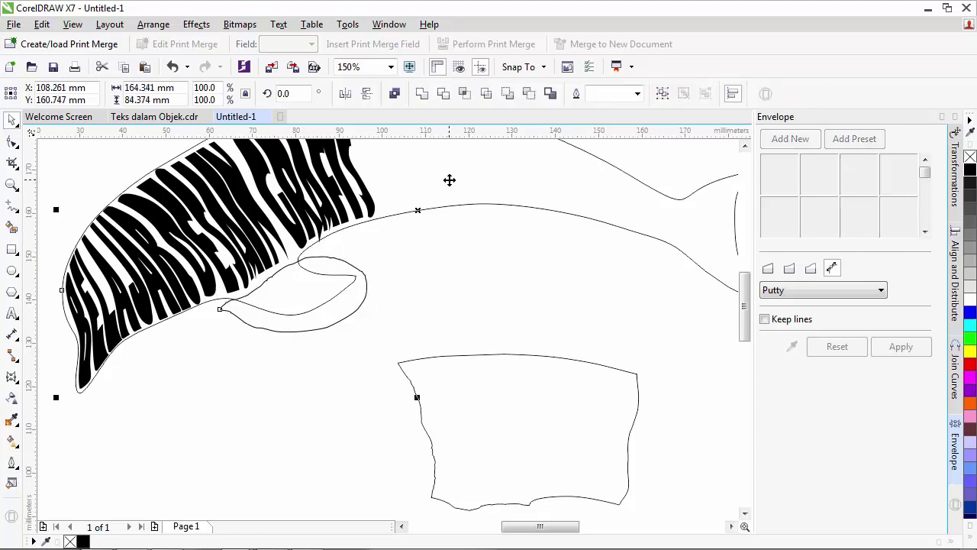
{"action": "left_click", "coordinate": [464, 93]}
{"action": "left_click_drag", "start_coordinate": [296, 290], "coordinate": [517, 279]}
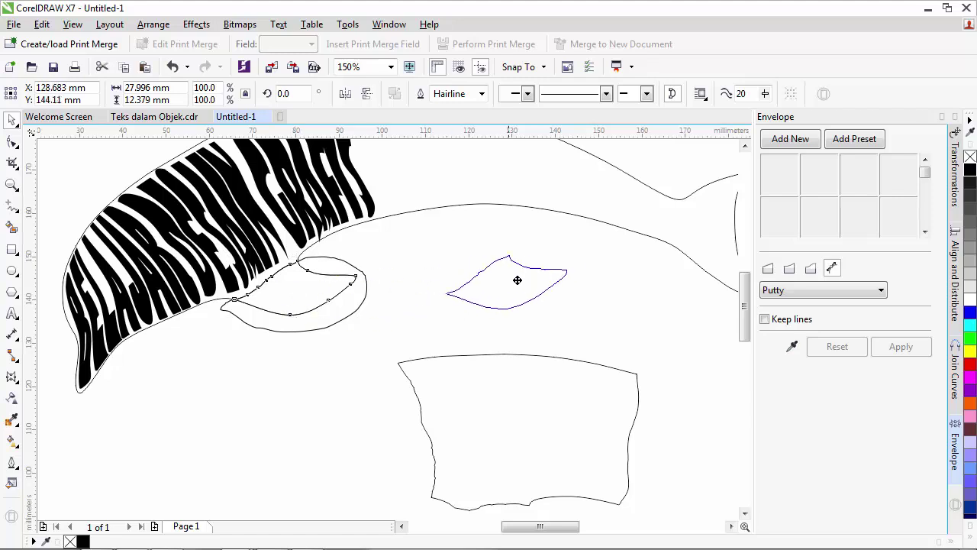
{"action": "left_click", "coordinate": [345, 325]}
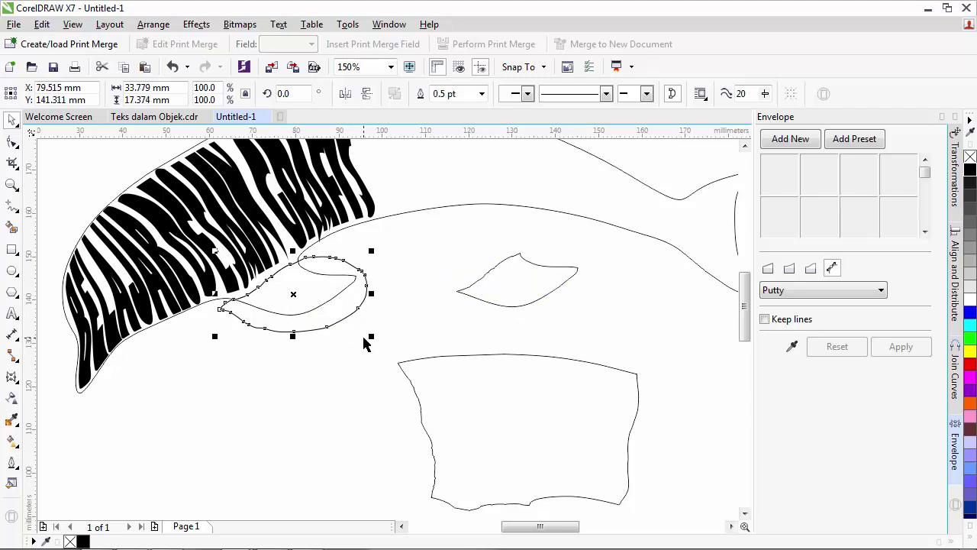
{"action": "left_click", "coordinate": [205, 366]}
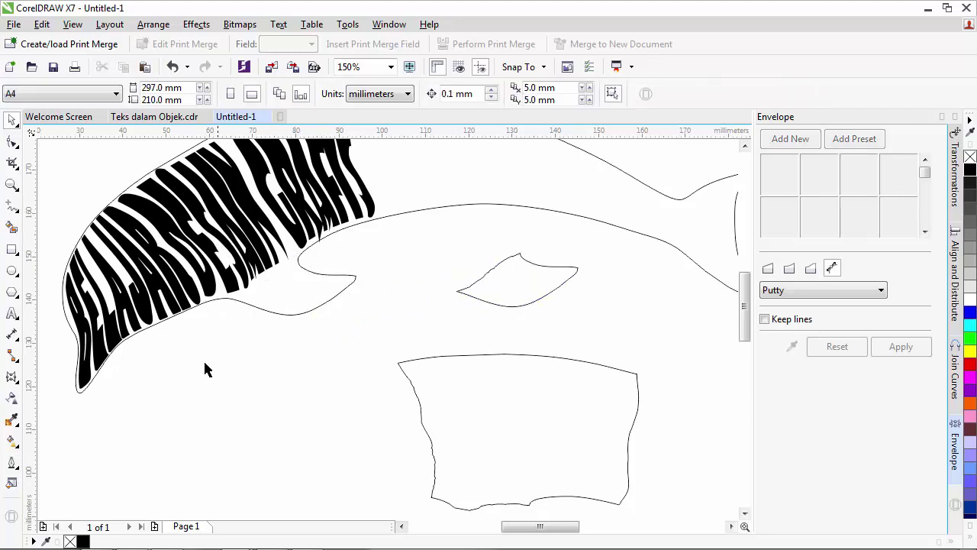
Add the text ASIK below the dolphin and set its font to Bernard MT Condensed.
{"action": "left_click", "coordinate": [12, 313]}
{"action": "left_click", "coordinate": [244, 419]}
{"action": "type", "text": "ASIK"}
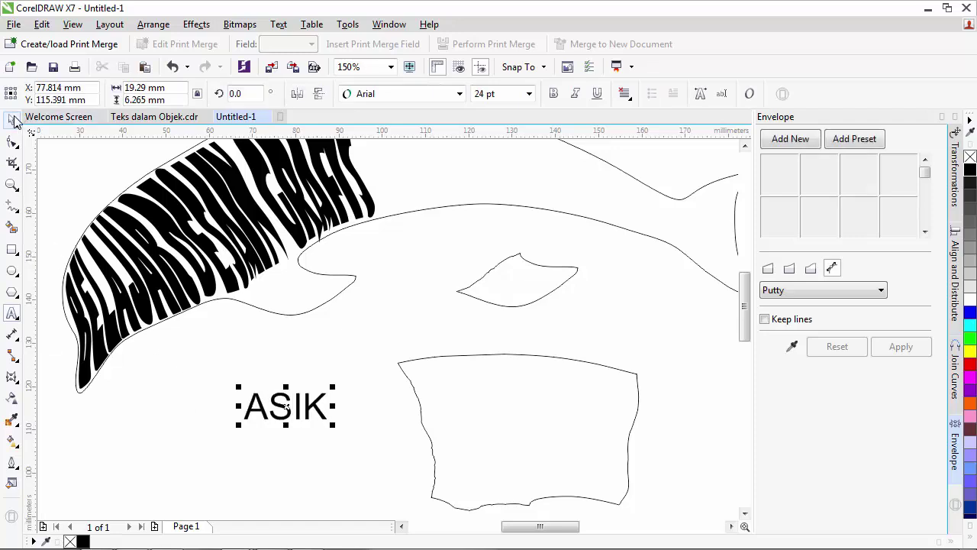
{"action": "left_click", "coordinate": [11, 120]}
{"action": "left_click", "coordinate": [458, 93]}
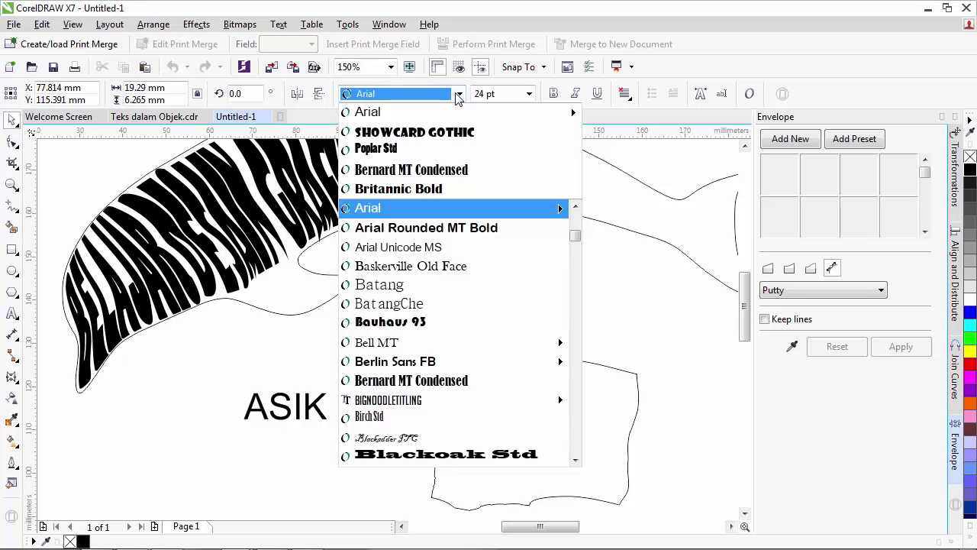
{"action": "left_click", "coordinate": [459, 170]}
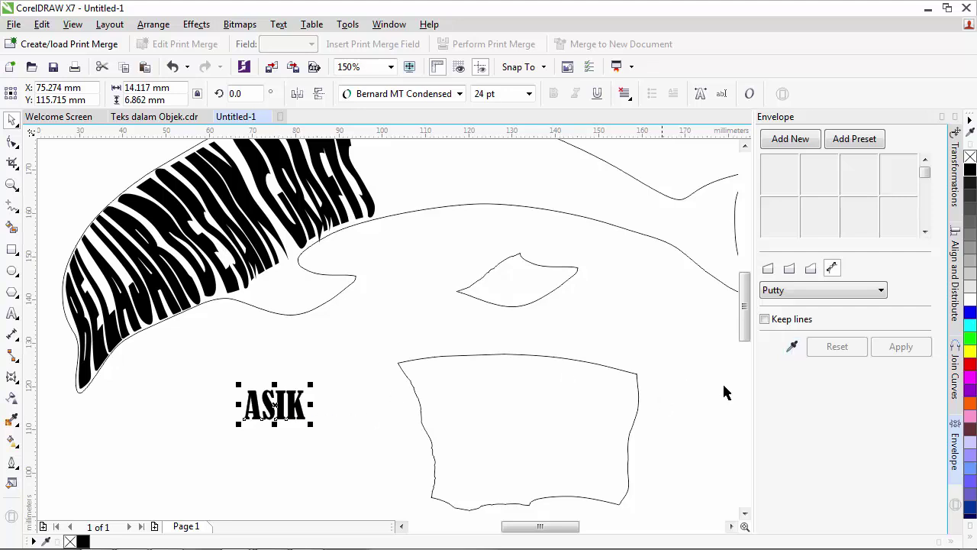
Warp the ASIK text with an Envelope in Putty mode created from the separate flipper piece.
{"action": "left_click", "coordinate": [793, 348]}
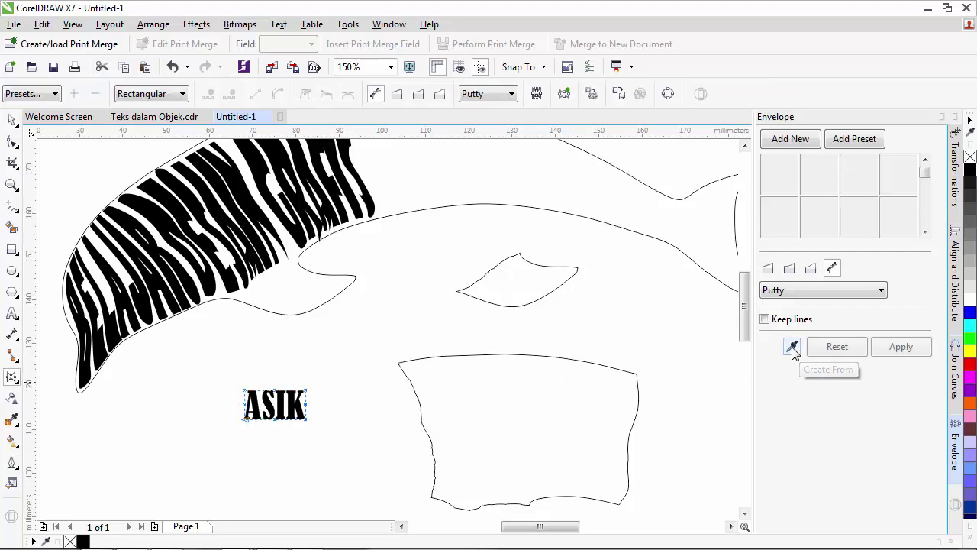
{"action": "left_click", "coordinate": [529, 283]}
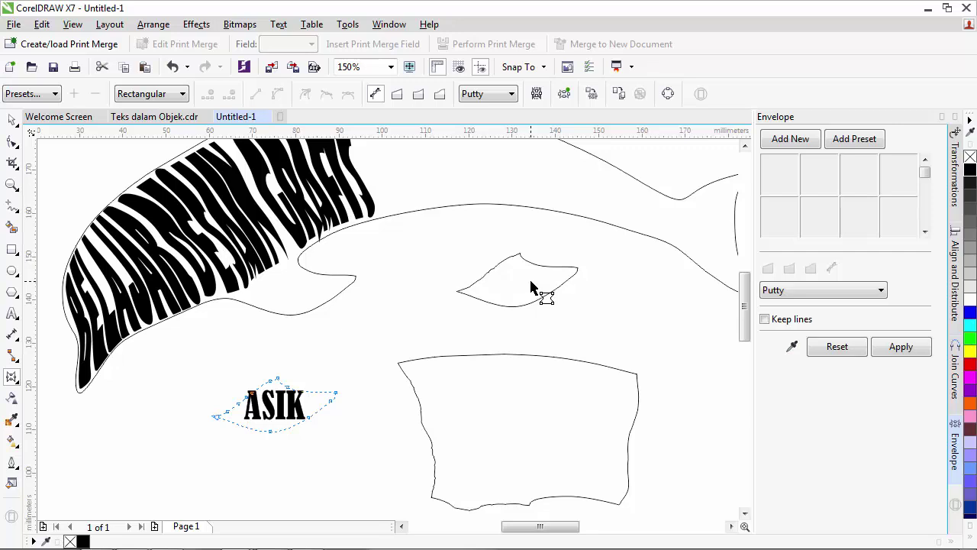
{"action": "left_click", "coordinate": [902, 348]}
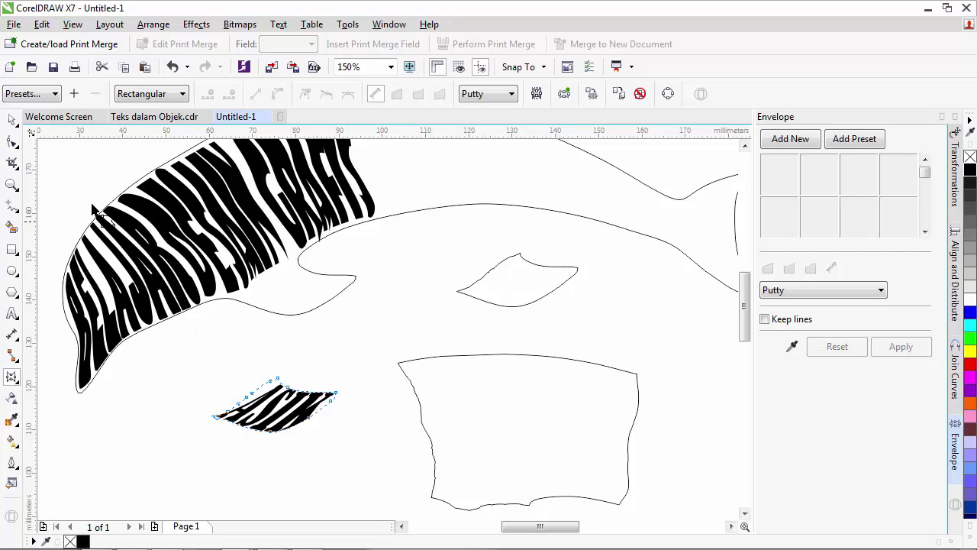
{"action": "left_click", "coordinate": [12, 120]}
Move the warped ASIK text into the dolphin's lower flipper and rotate it to about 355°.
{"action": "left_click", "coordinate": [109, 313]}
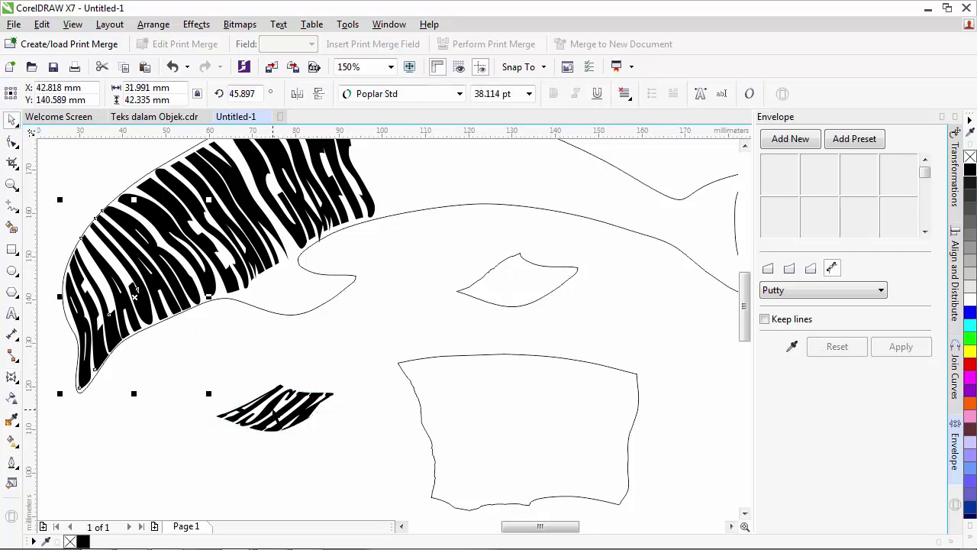
{"action": "left_click", "coordinate": [277, 409]}
{"action": "left_click_drag", "start_coordinate": [277, 408], "coordinate": [289, 287]}
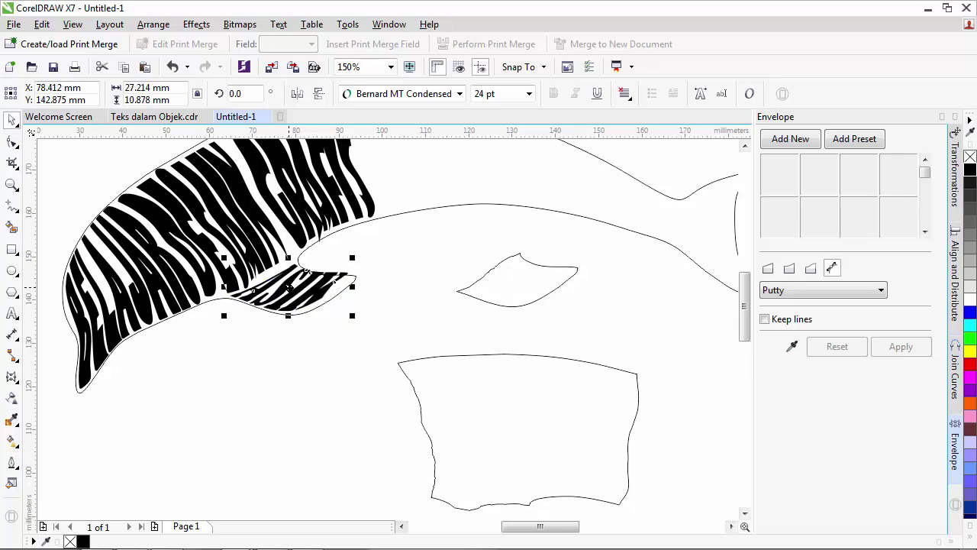
{"action": "left_click", "coordinate": [289, 287]}
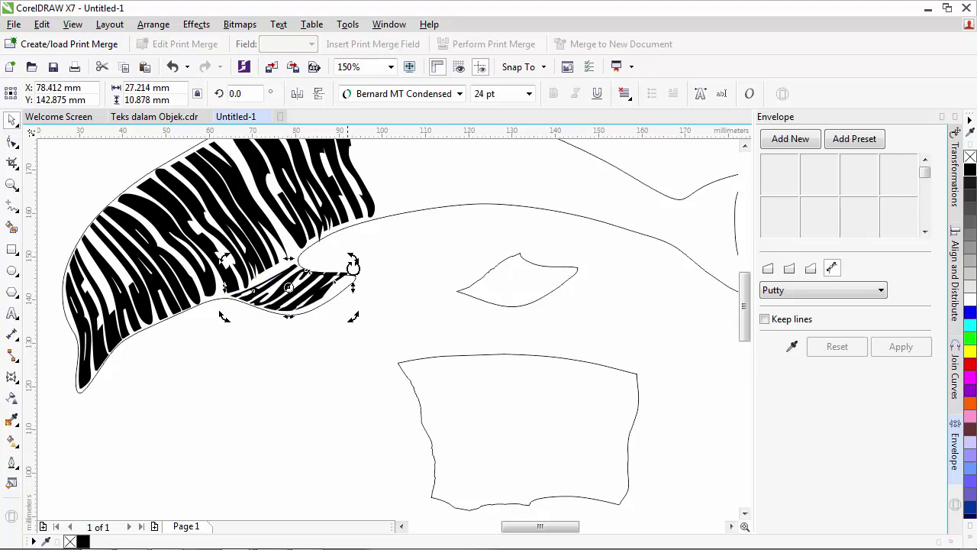
{"action": "left_click_drag", "start_coordinate": [351, 258], "coordinate": [356, 262]}
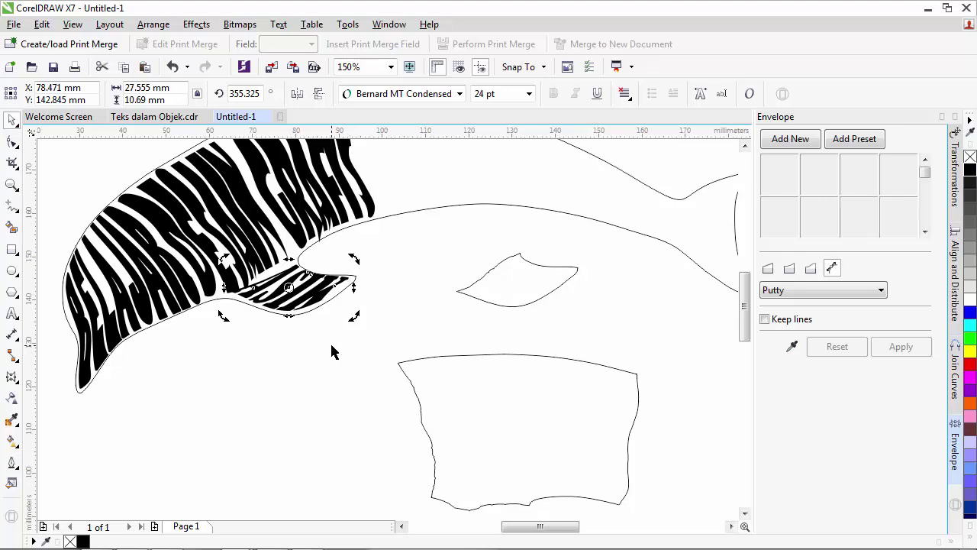
{"action": "left_click", "coordinate": [306, 311]}
{"action": "left_click", "coordinate": [320, 294]}
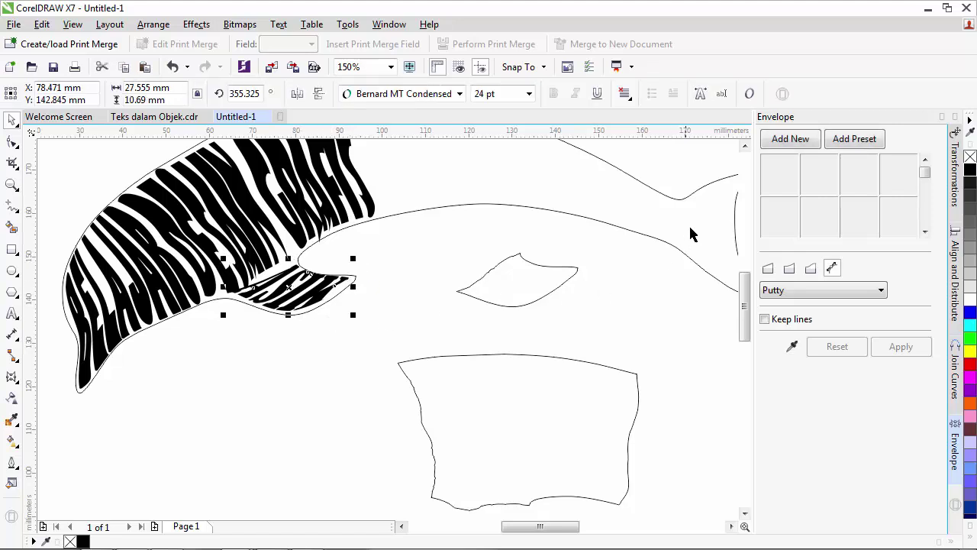
Draw a closed freehand shape about 36 × 20 mm around the dolphin's dorsal fin.
{"action": "left_click", "coordinate": [744, 145]}
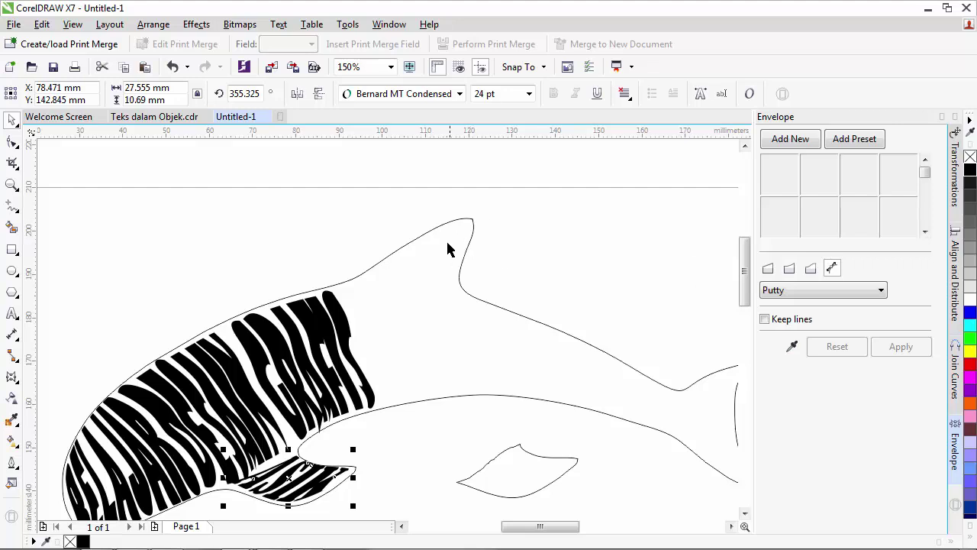
{"action": "left_click", "coordinate": [12, 206]}
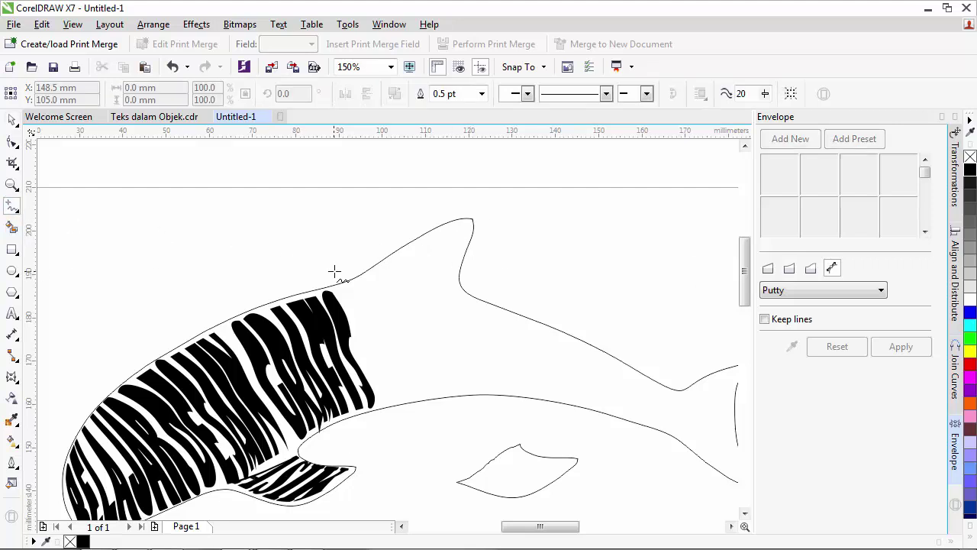
{"action": "mouse_move", "coordinate": [397, 275]}
{"action": "left_mouse_down"}
{"action": "mouse_move", "coordinate": [467, 291]}
{"action": "mouse_move", "coordinate": [485, 270]}
{"action": "mouse_move", "coordinate": [489, 208]}
{"action": "left_mouse_up"}
{"action": "left_click_drag", "start_coordinate": [386, 223], "coordinate": [336, 269]}
{"action": "left_click", "coordinate": [13, 122]}
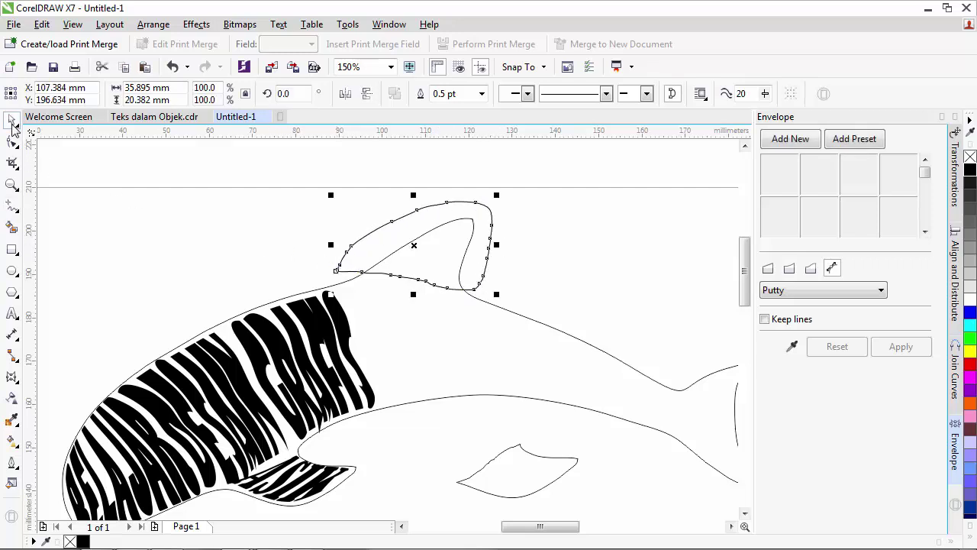
Intersect the freehand fin shape with the dolphin outline, move the resulting fin piece clear of the dolphin, and delete the freehand shape.
{"action": "left_click", "coordinate": [518, 351]}
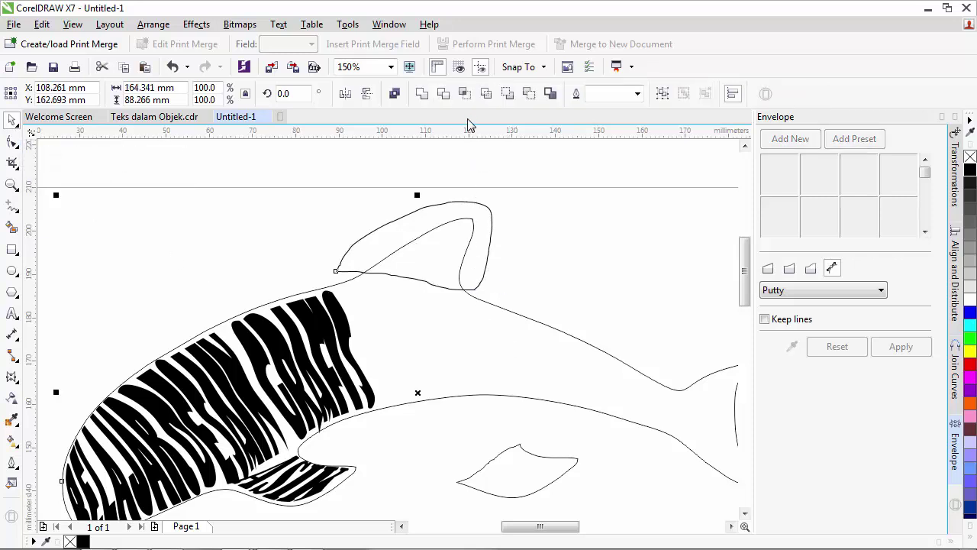
{"action": "left_click", "coordinate": [464, 95]}
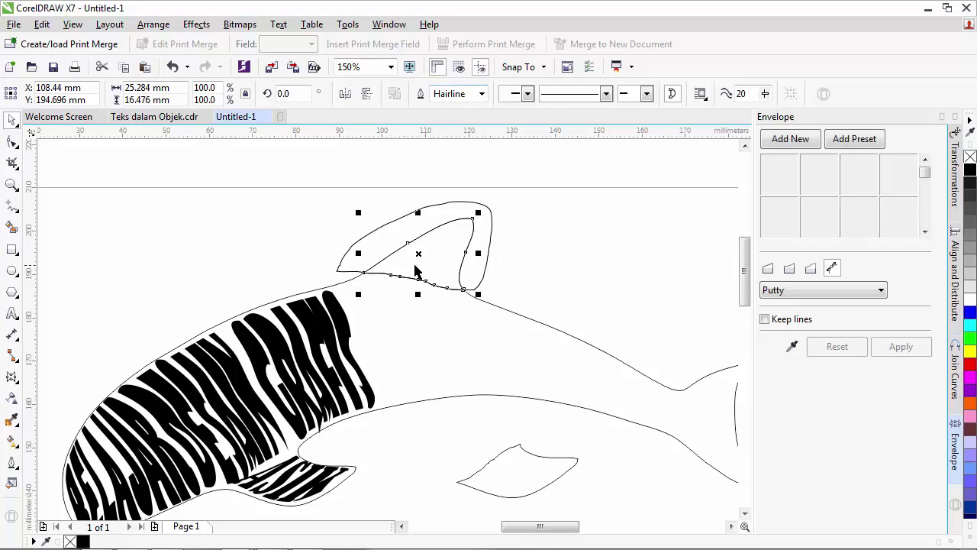
{"action": "left_click_drag", "start_coordinate": [415, 255], "coordinate": [595, 261]}
{"action": "left_click", "coordinate": [480, 218]}
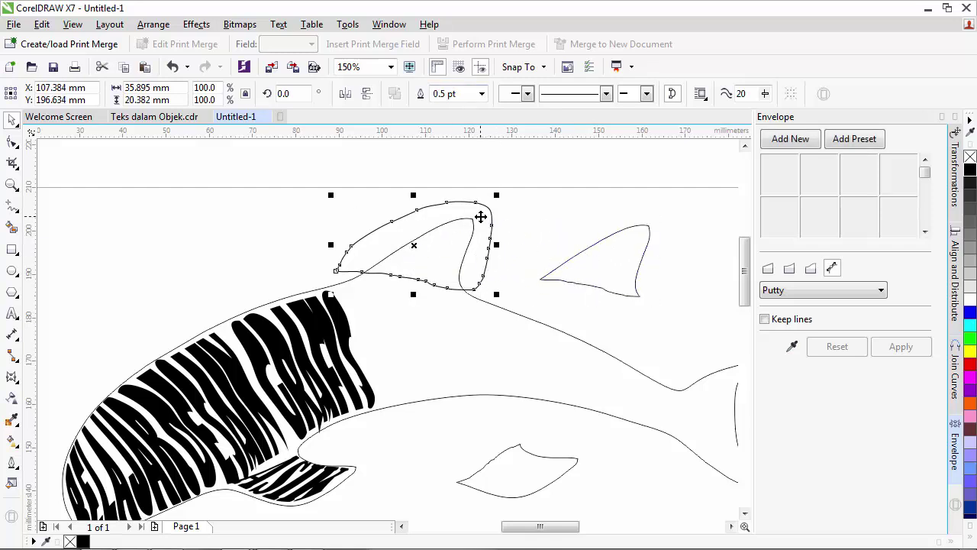
{"action": "left_click", "coordinate": [593, 325]}
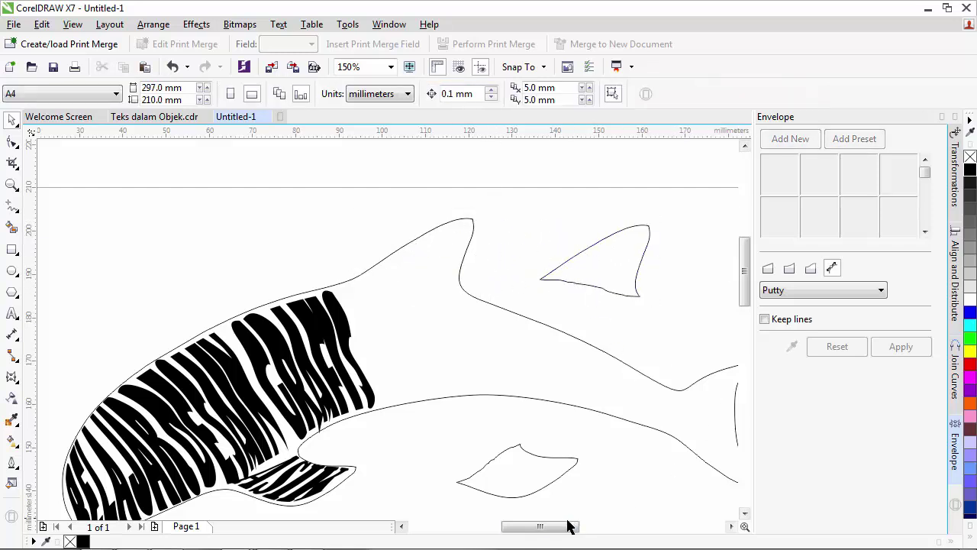
Check the finished example beside the page, then add the text AYO above the dolphin's back in Showcard Gothic.
{"action": "left_click_drag", "start_coordinate": [567, 525], "coordinate": [661, 529]}
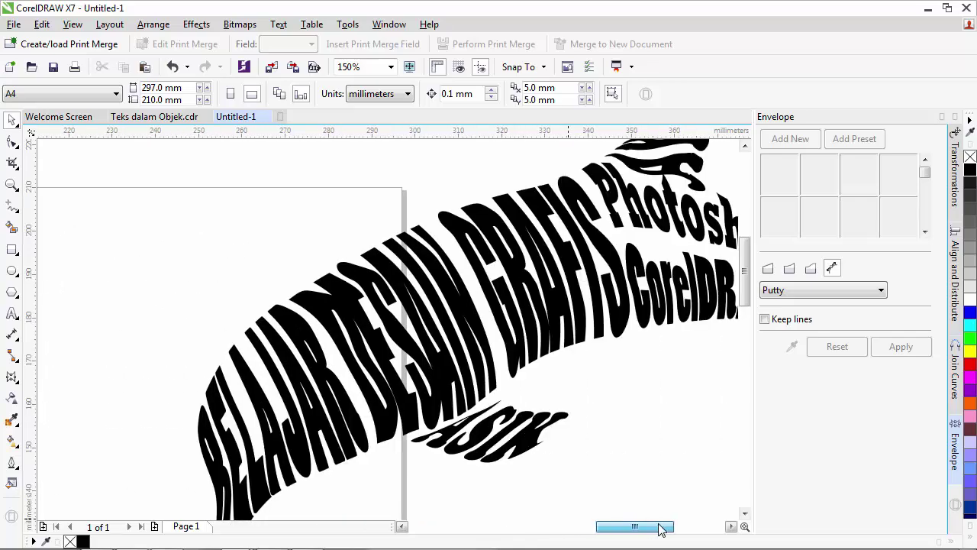
{"action": "mouse_move", "coordinate": [747, 298]}
{"action": "left_mouse_down"}
{"action": "mouse_move", "coordinate": [747, 264]}
{"action": "mouse_move", "coordinate": [748, 297]}
{"action": "left_mouse_up"}
{"action": "left_click_drag", "start_coordinate": [633, 527], "coordinate": [544, 528]}
{"action": "left_click", "coordinate": [13, 313]}
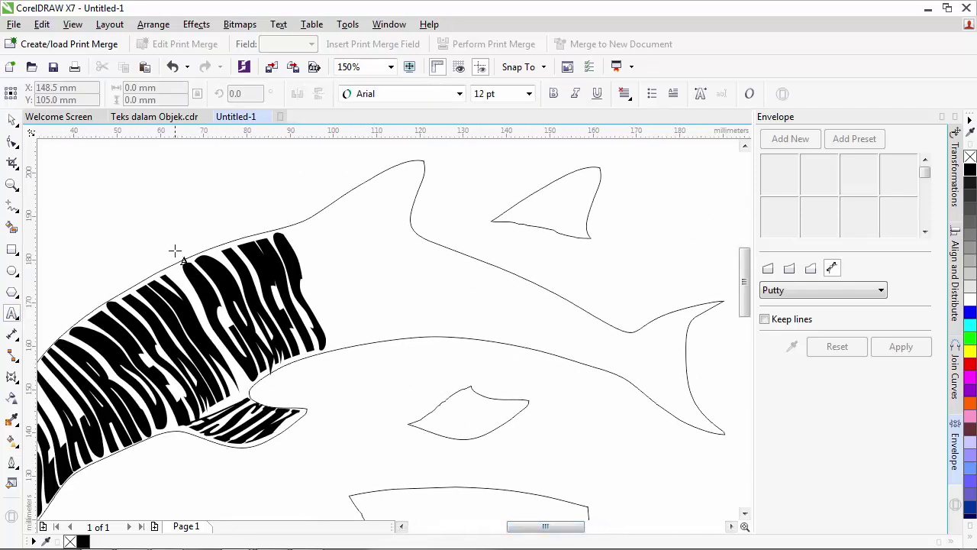
{"action": "left_click", "coordinate": [160, 201]}
{"action": "type", "text": "AY"}
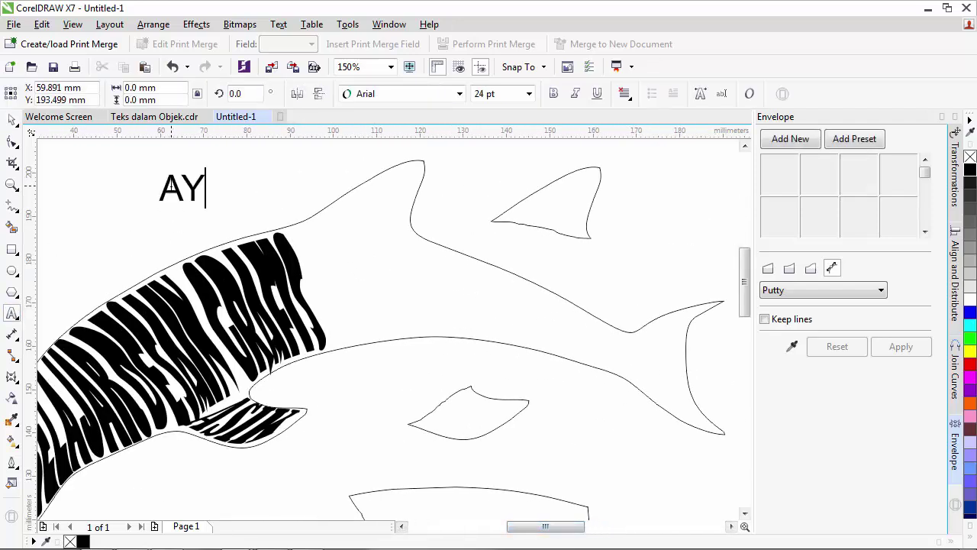
{"action": "type", "text": "O"}
{"action": "key", "text": "ctrl+space"}
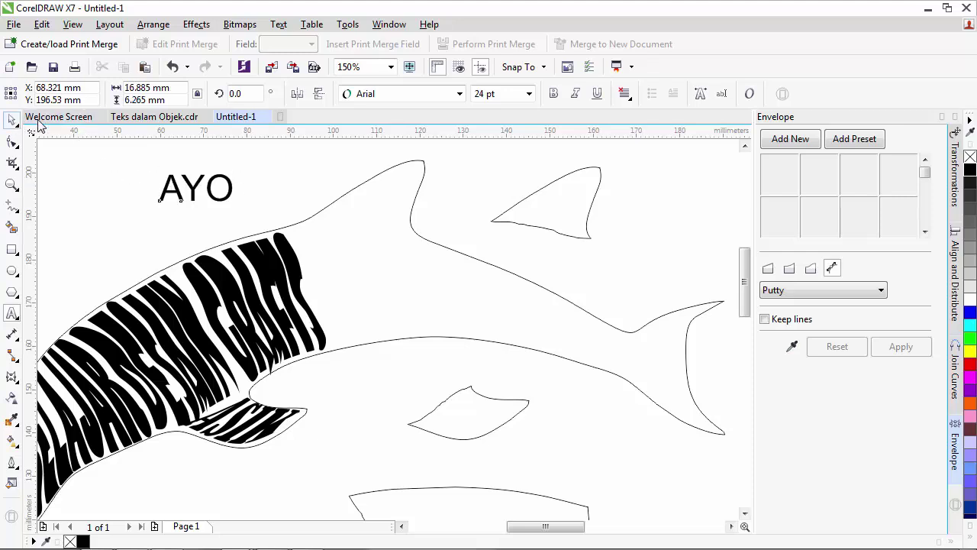
{"action": "left_click", "coordinate": [460, 93]}
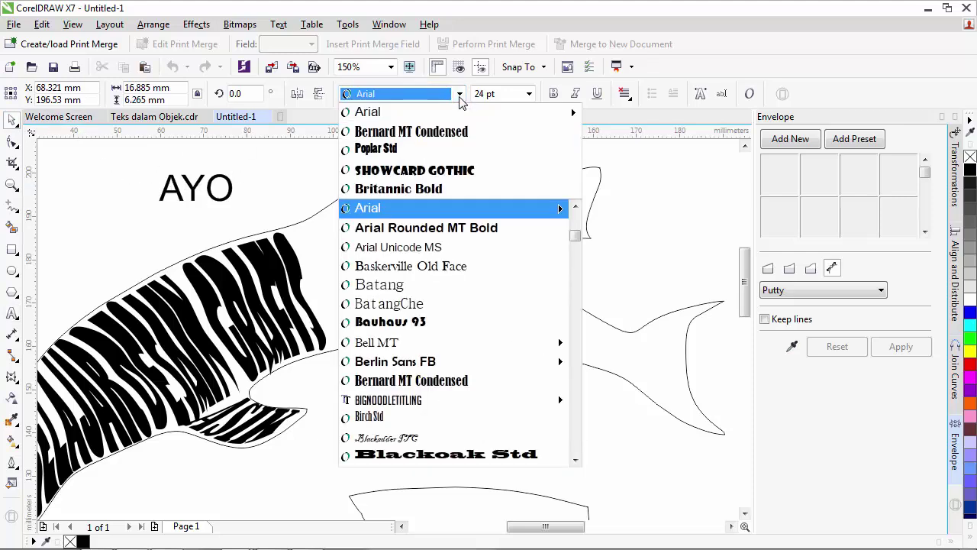
{"action": "left_click", "coordinate": [454, 175]}
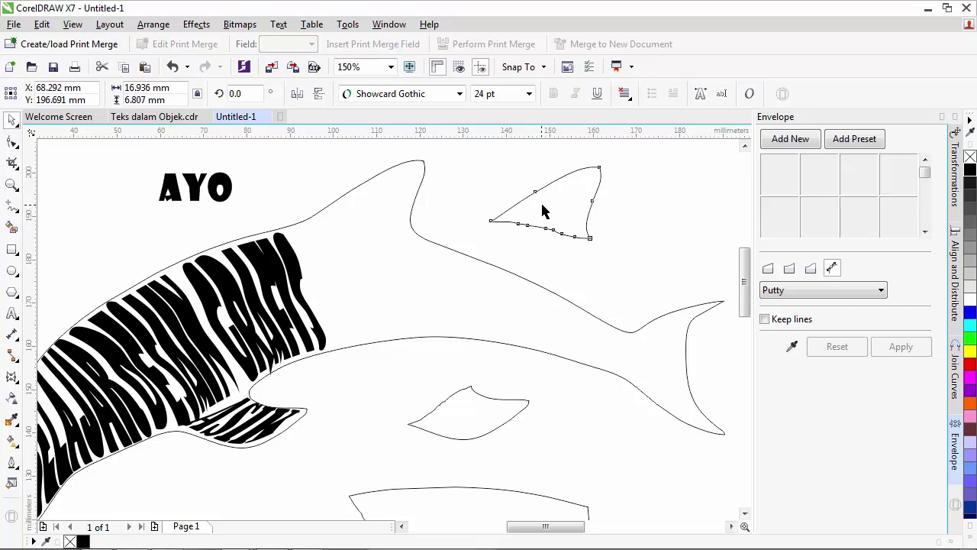
Move the separate fin piece closer to the dorsal fin and rotate it to about 309°.
{"action": "left_click", "coordinate": [567, 209]}
{"action": "left_click_drag", "start_coordinate": [567, 210], "coordinate": [520, 206]}
{"action": "left_click", "coordinate": [520, 206]}
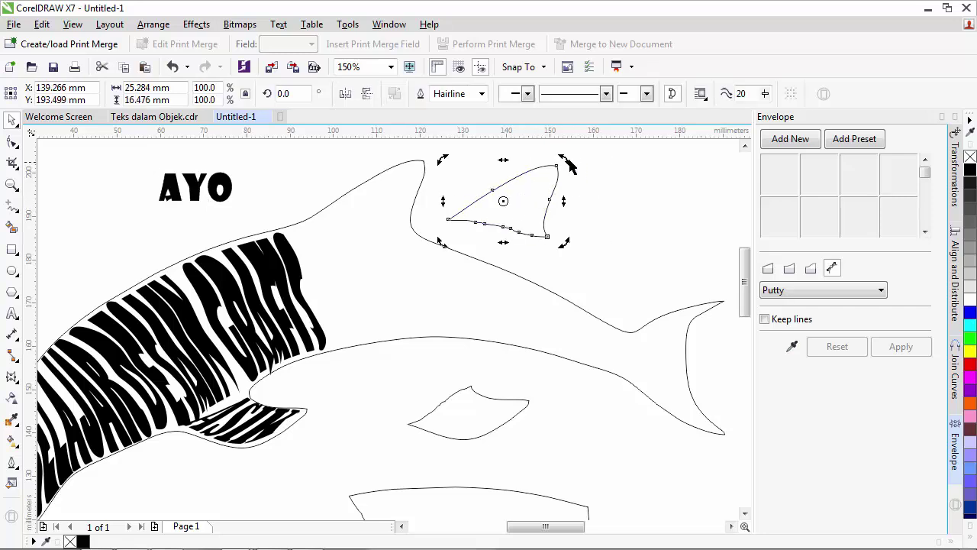
{"action": "left_click_drag", "start_coordinate": [568, 162], "coordinate": [595, 227]}
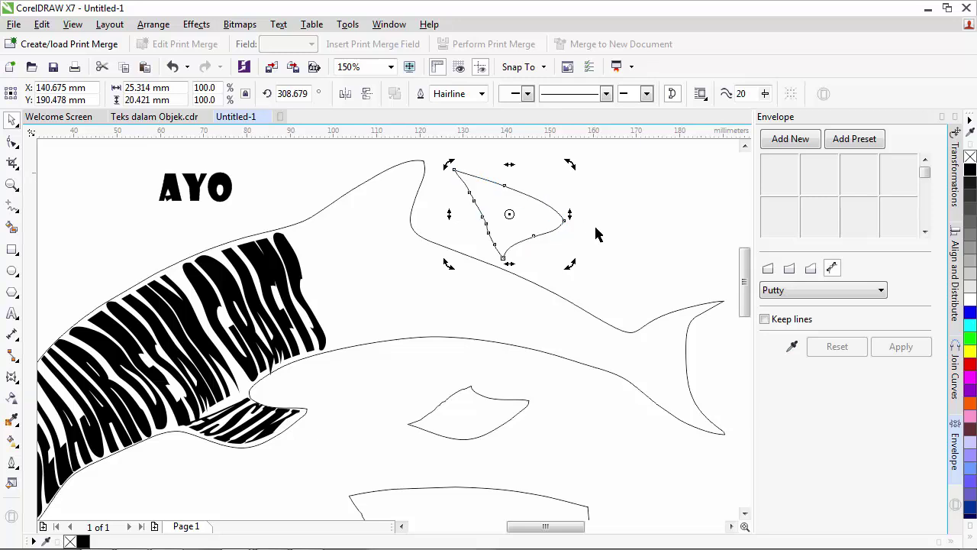
Warp the AYO text with an Envelope in Putty mode created from the rotated fin piece.
{"action": "left_click", "coordinate": [197, 188]}
{"action": "left_click", "coordinate": [792, 347]}
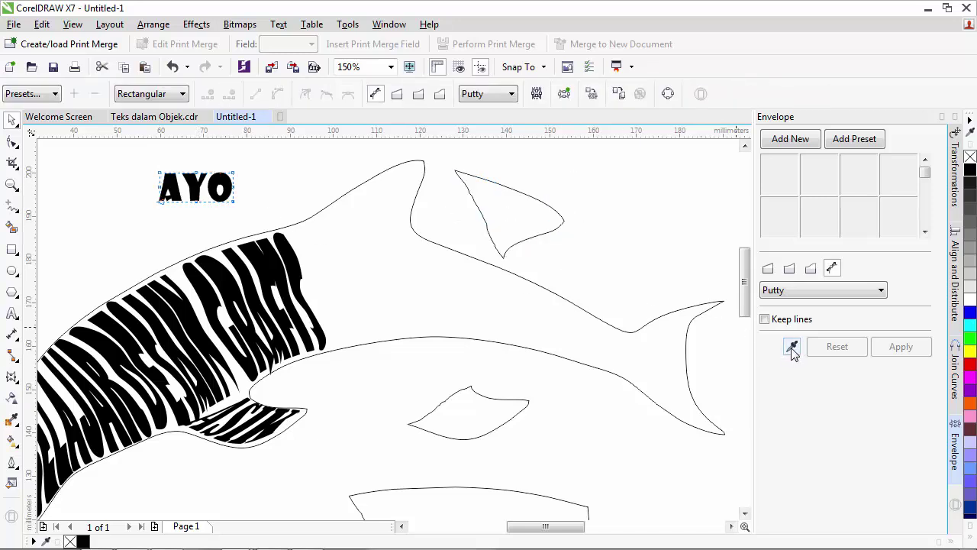
{"action": "left_click", "coordinate": [520, 219]}
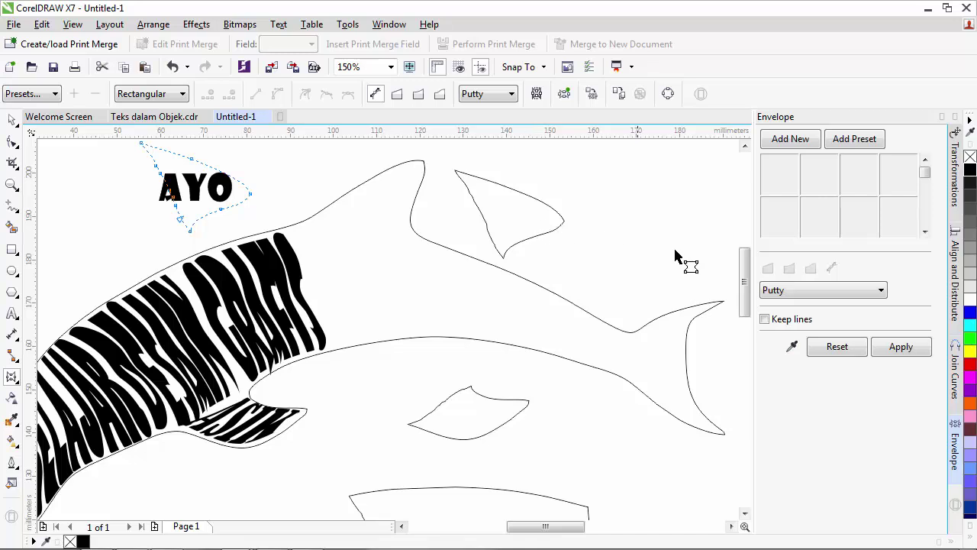
{"action": "left_click", "coordinate": [897, 354]}
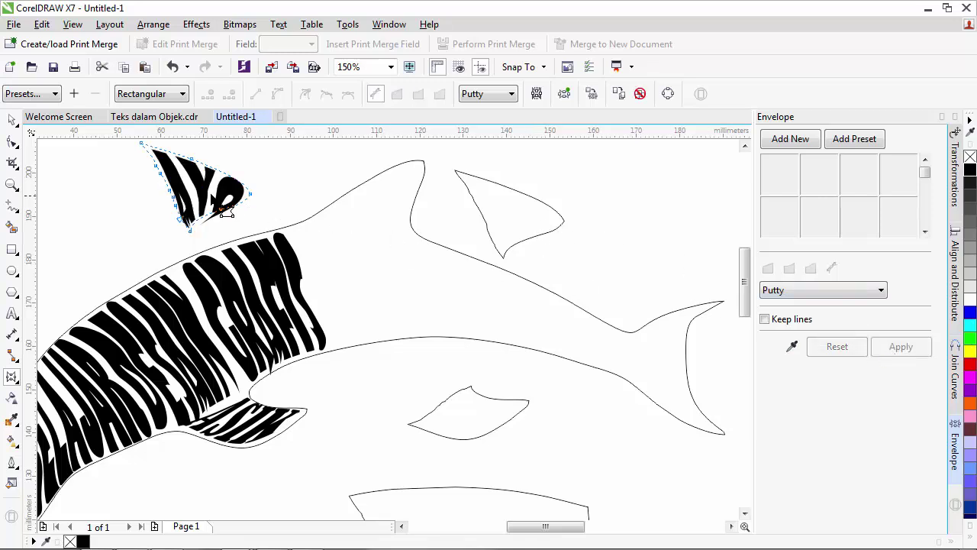
{"action": "left_click", "coordinate": [12, 120]}
{"action": "left_click", "coordinate": [67, 202]}
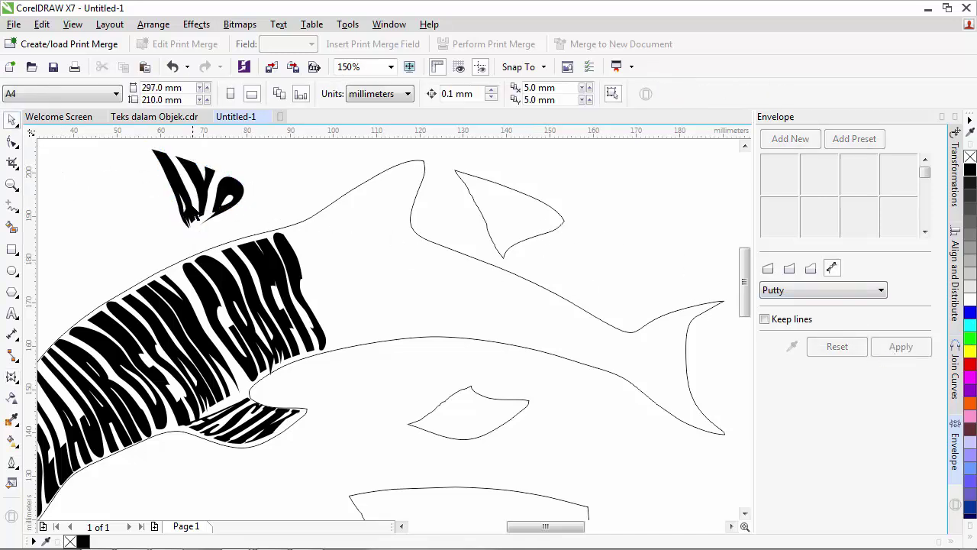
Move the warped AYO text into the dolphin's dorsal fin and rotate it about 50° to follow the fin outline.
{"action": "left_click", "coordinate": [203, 191]}
{"action": "left_click_drag", "start_coordinate": [203, 191], "coordinate": [366, 218]}
{"action": "left_click", "coordinate": [366, 218]}
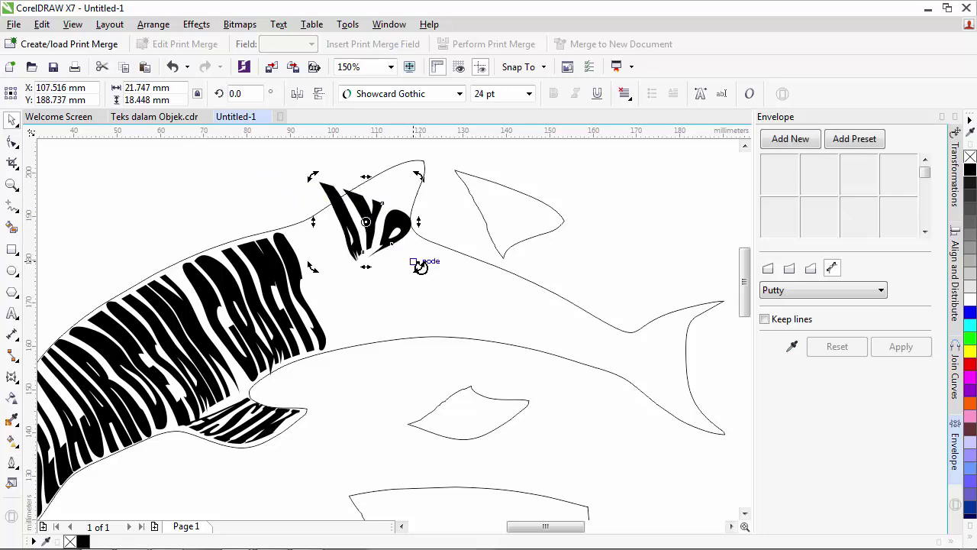
{"action": "left_click_drag", "start_coordinate": [420, 264], "coordinate": [448, 212]}
{"action": "left_click", "coordinate": [448, 211]}
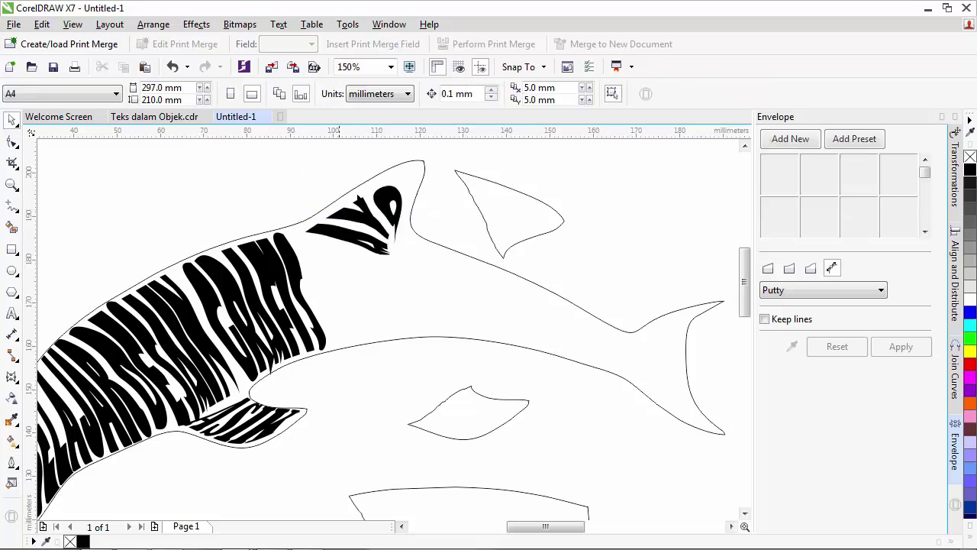
{"action": "left_click", "coordinate": [366, 220]}
{"action": "left_click_drag", "start_coordinate": [367, 219], "coordinate": [377, 197]}
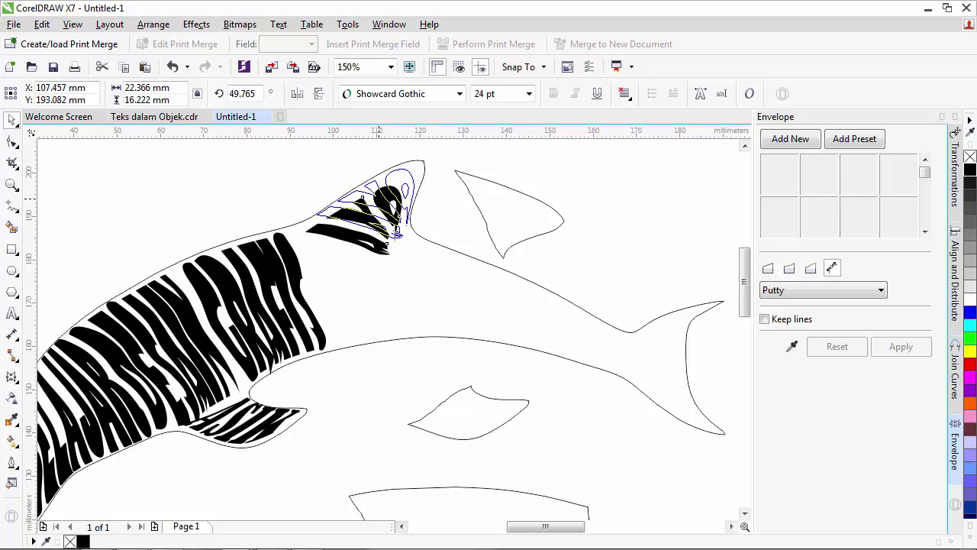
{"action": "left_click", "coordinate": [292, 176]}
Examine the finished text dolphin beside the page, then the example dolphins in the Teks dalam Objek.cdr document.
{"action": "scroll", "coordinate": [291, 176], "scroll_direction": "down", "scroll_amount": 2}
{"action": "left_click_drag", "start_coordinate": [515, 525], "coordinate": [504, 526]}
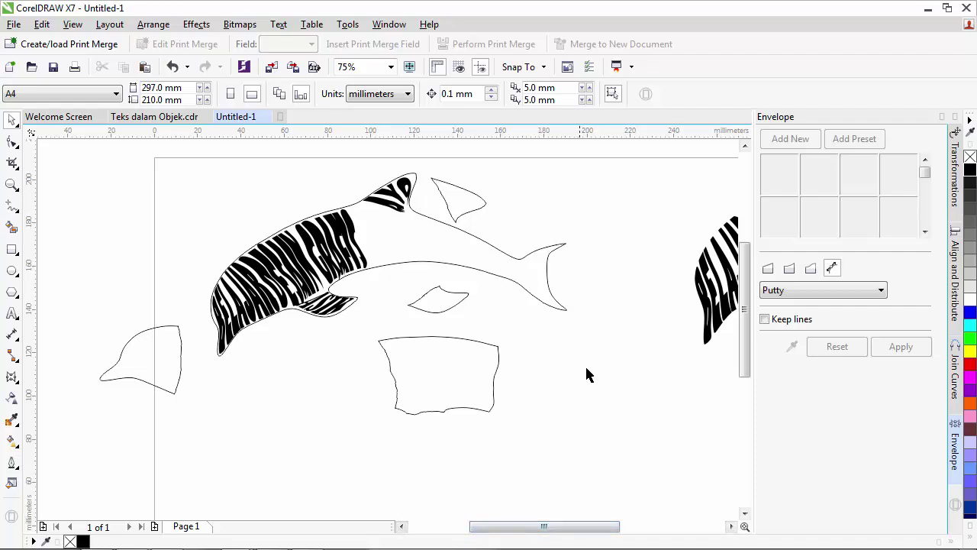
{"action": "left_click_drag", "start_coordinate": [550, 527], "coordinate": [637, 532]}
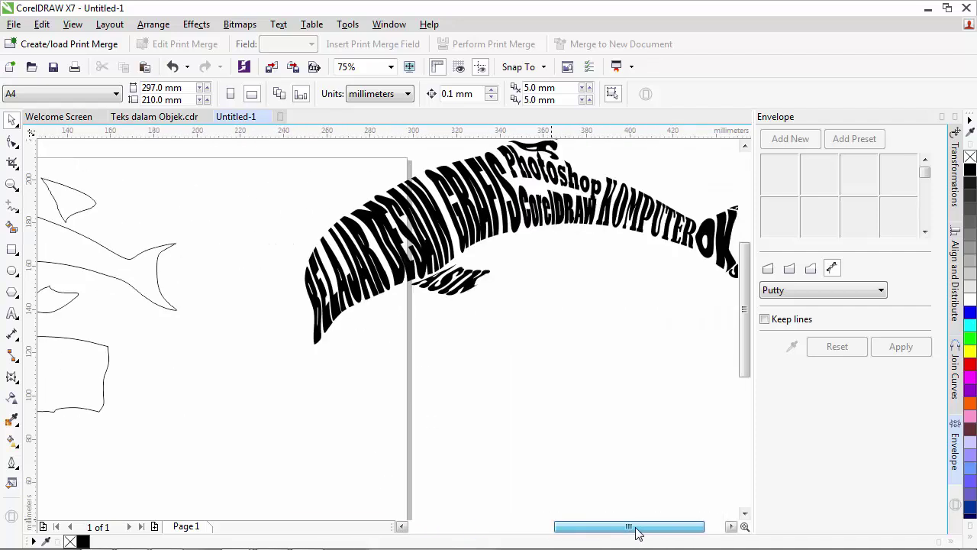
{"action": "left_click_drag", "start_coordinate": [744, 342], "coordinate": [748, 327]}
{"action": "left_click_drag", "start_coordinate": [613, 527], "coordinate": [627, 530]}
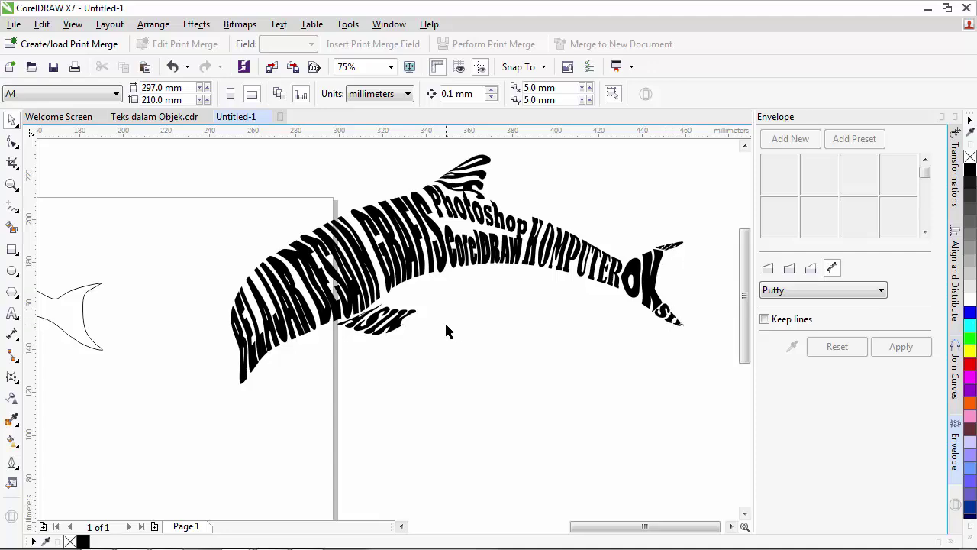
{"action": "scroll", "coordinate": [446, 330], "scroll_direction": "down", "scroll_amount": 2}
{"action": "left_click", "coordinate": [154, 118]}
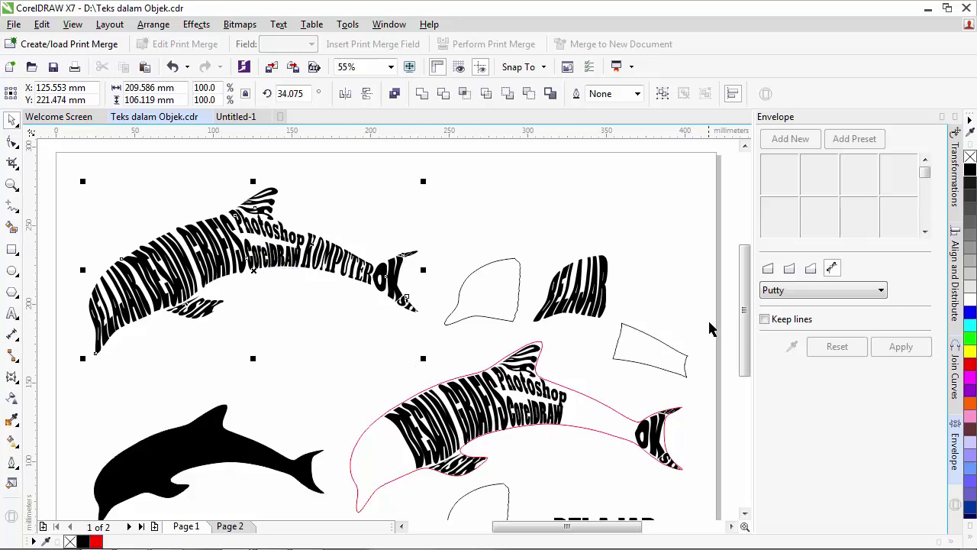
{"action": "scroll", "coordinate": [747, 311], "scroll_direction": "down", "scroll_amount": 2}
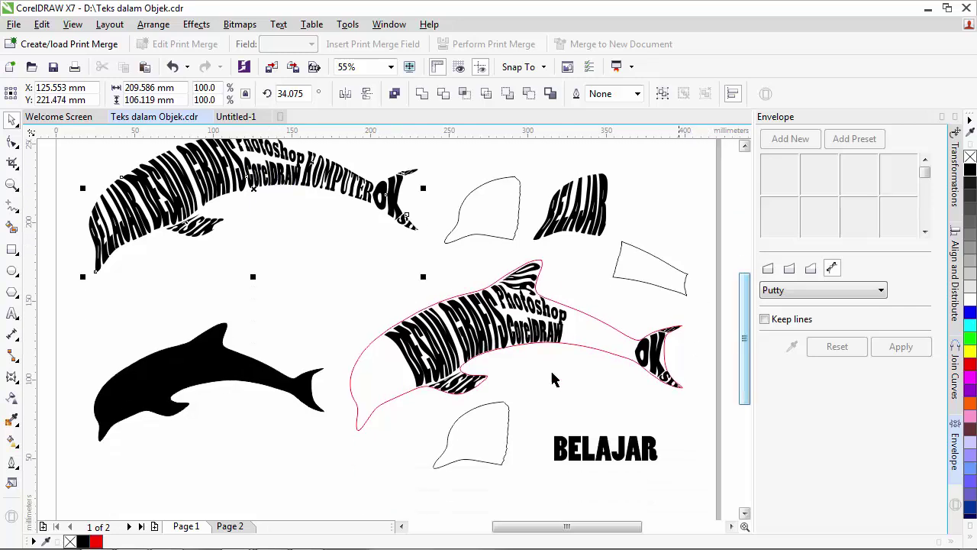
Shift the red dolphin outline about 3 mm to the left of its text sections in the example document.
{"action": "left_click", "coordinate": [371, 366]}
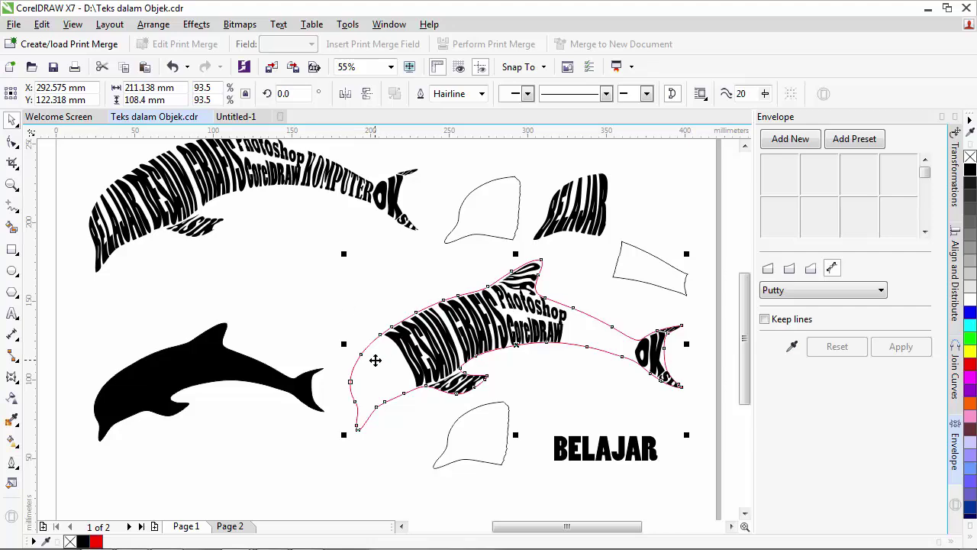
{"action": "mouse_move", "coordinate": [375, 359]}
{"action": "left_mouse_down"}
{"action": "mouse_move", "coordinate": [313, 274]}
{"action": "mouse_move", "coordinate": [370, 301]}
{"action": "mouse_move", "coordinate": [369, 361]}
{"action": "left_mouse_up"}
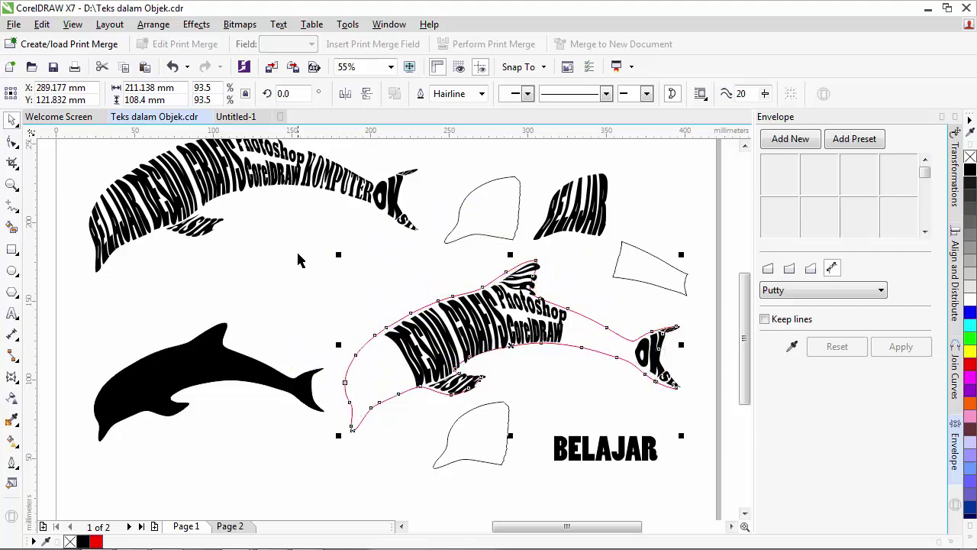
{"action": "left_click", "coordinate": [13, 185]}
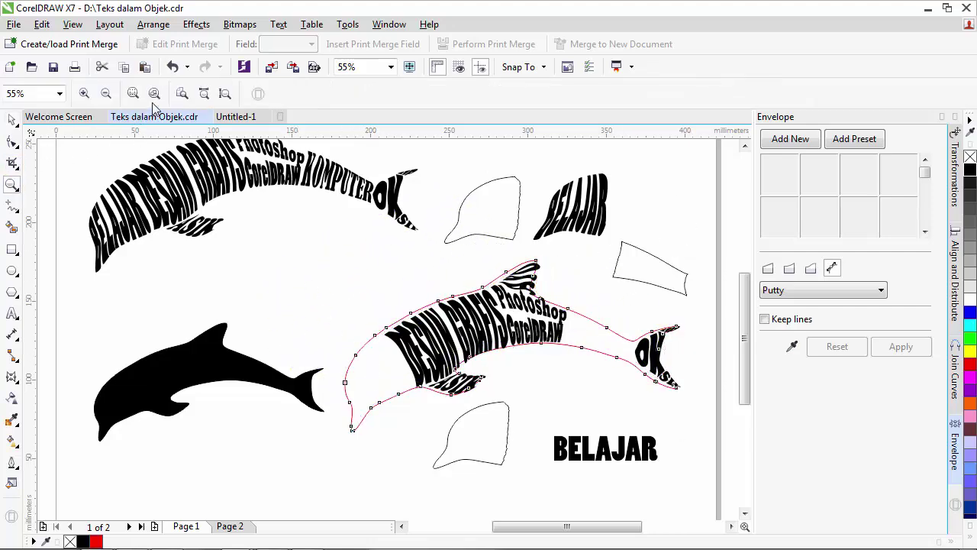
{"action": "scroll", "coordinate": [45, 164], "scroll_direction": "up", "scroll_amount": 1}
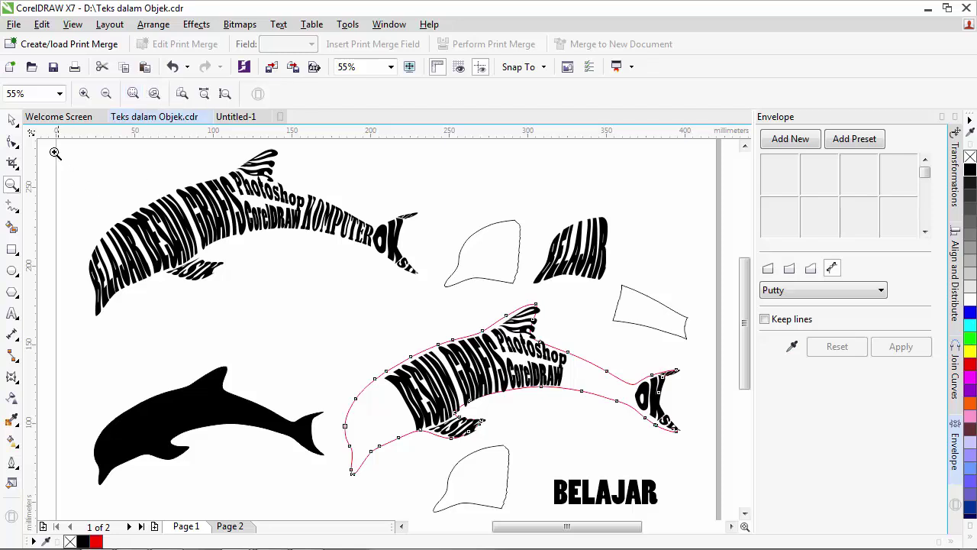
{"action": "left_click", "coordinate": [11, 120]}
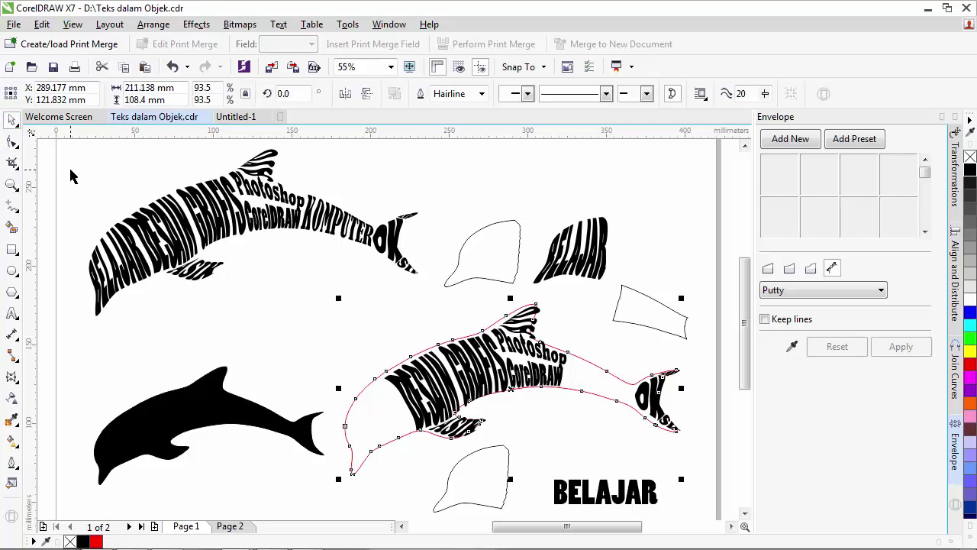